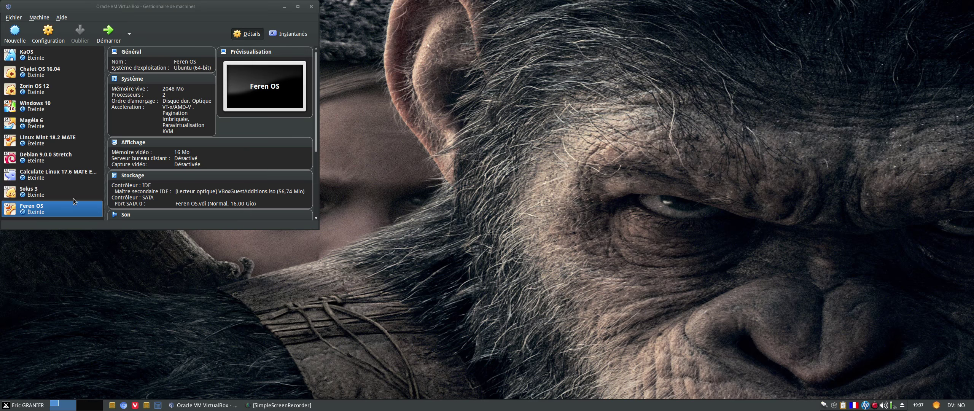
# - Start the Feren OS virtual machine, log in with the account password, and dismiss the software rendering notification
pyautogui.click(108, 32)
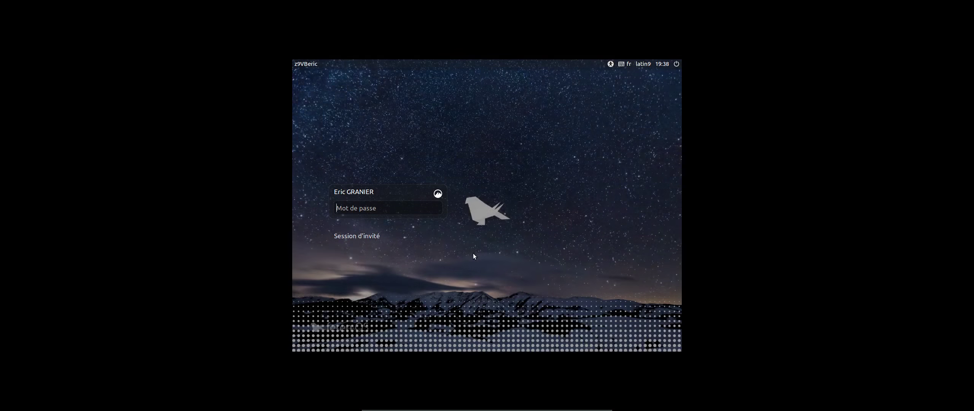
pyautogui.write('******')
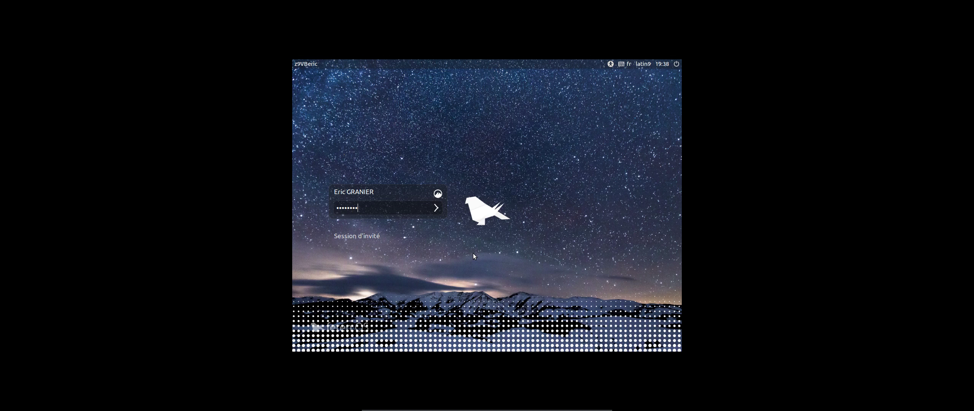
pyautogui.press('Return')
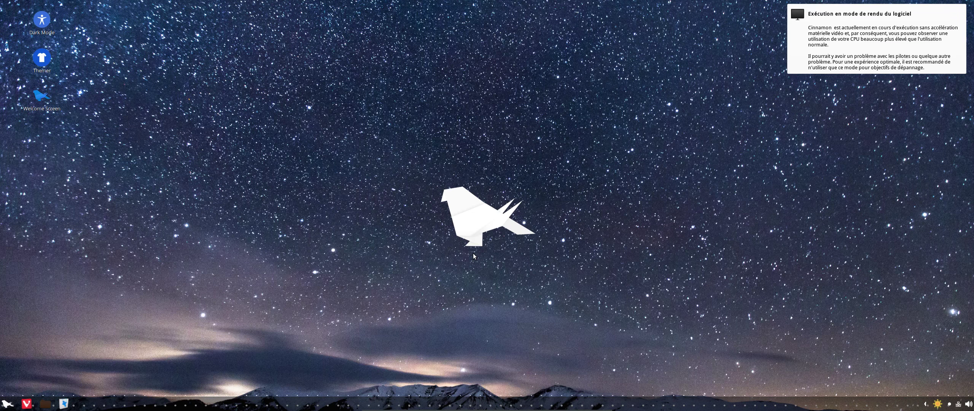
pyautogui.click(900, 69)
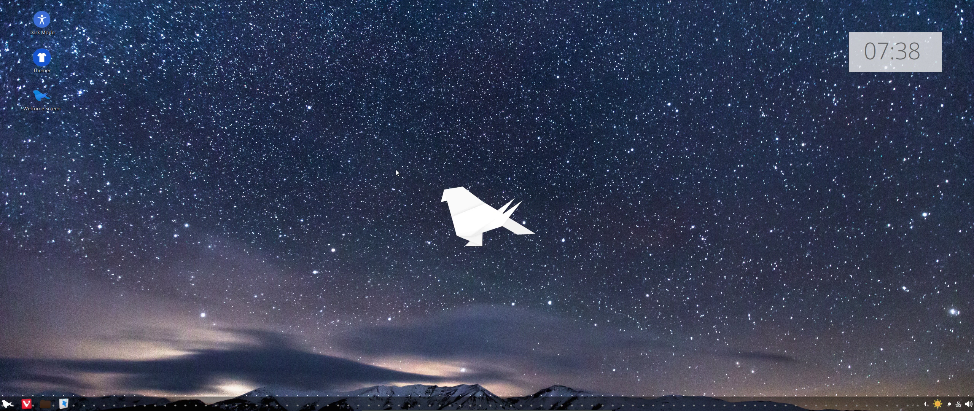
# - Browse the application categories under All Apps in the Feren OS start menu
pyautogui.click(8, 404)
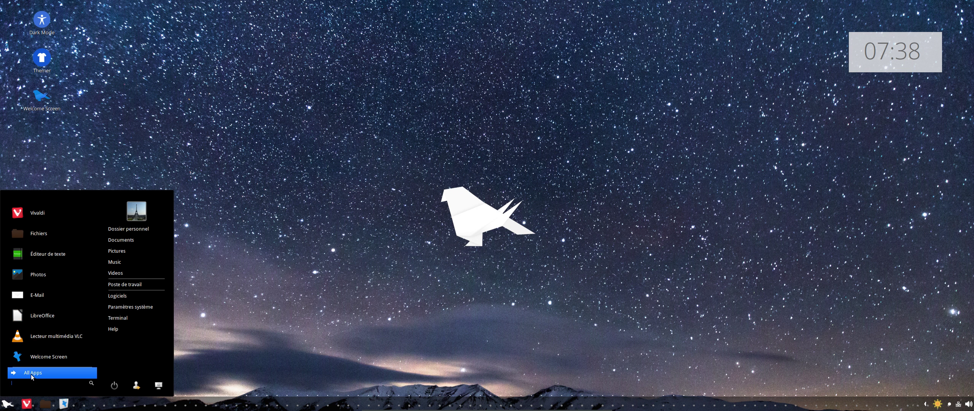
pyautogui.click(86, 371)
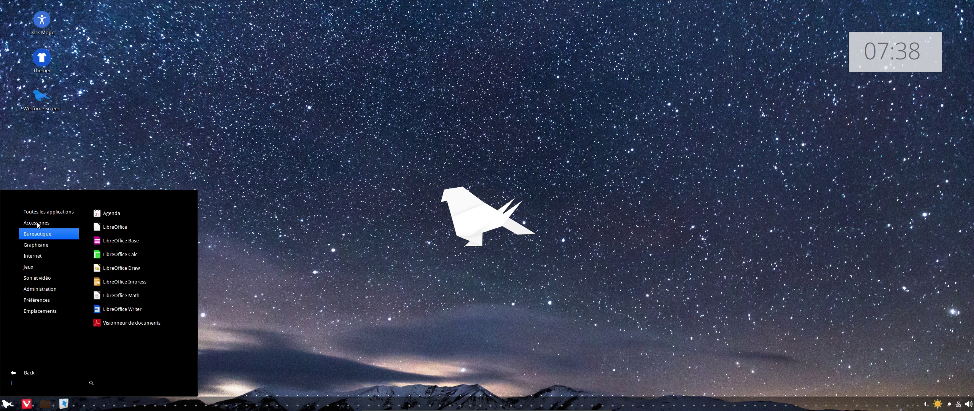
pyautogui.moveTo(39, 226)
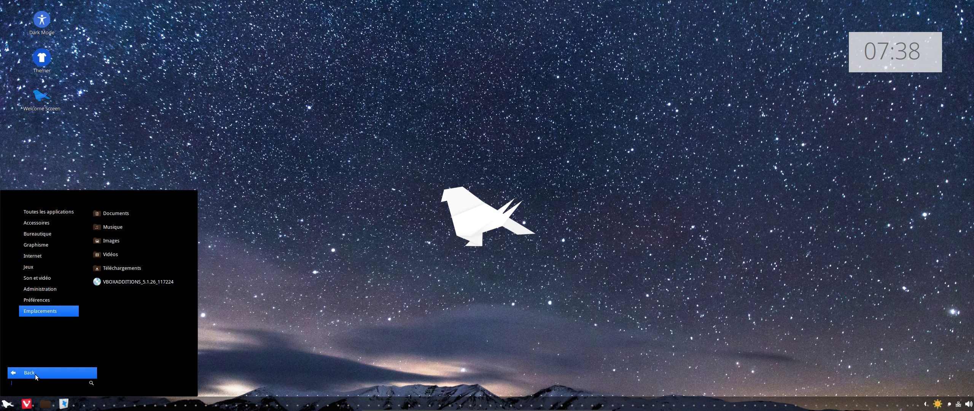
# - Search the applications for "sys", view Paramètres système maximized and close it, and close the home folder window
pyautogui.write('sys')
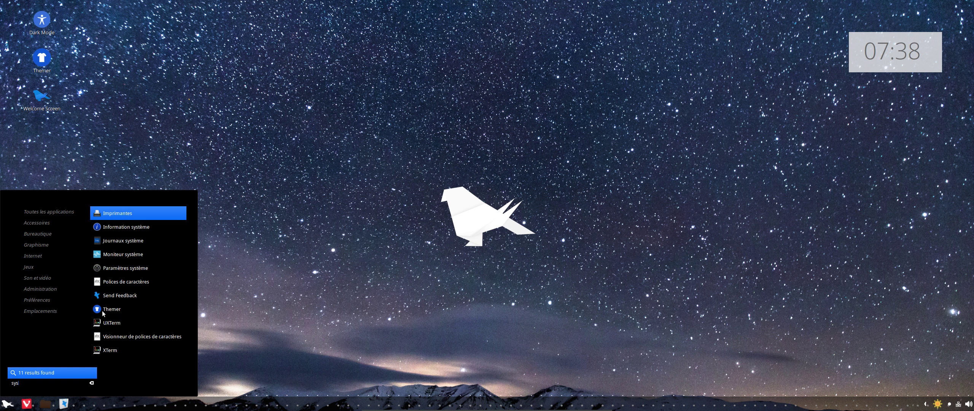
pyautogui.click(143, 269)
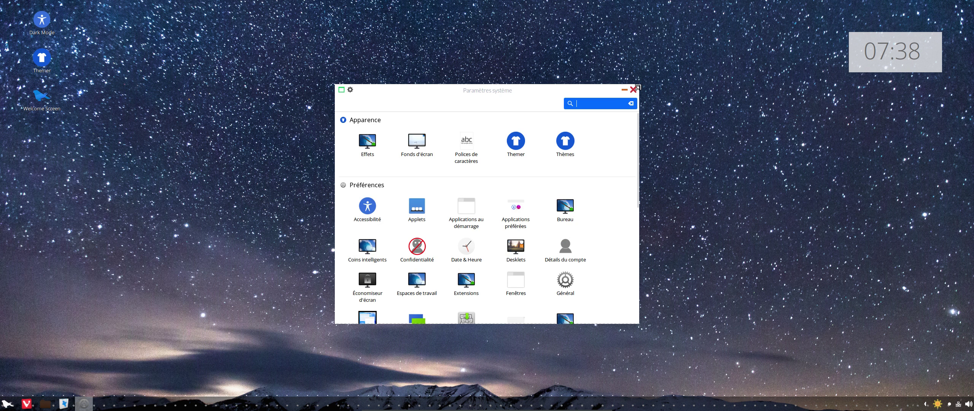
pyautogui.moveTo(547, 85); pyautogui.dragTo(508, 1)
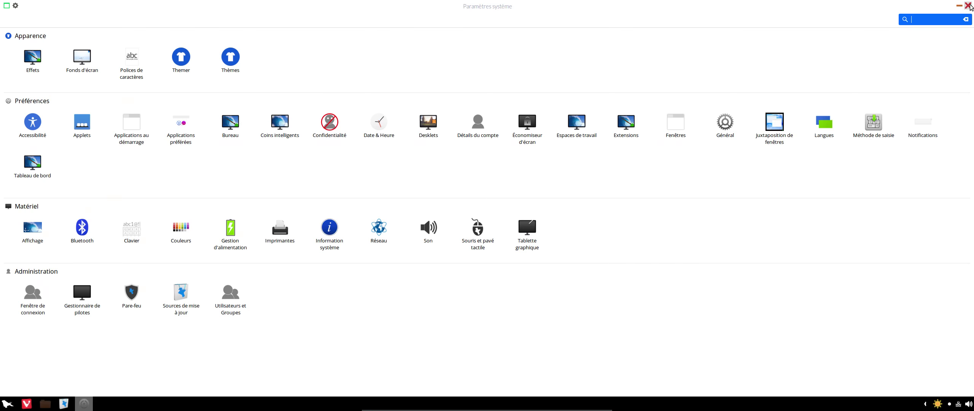
pyautogui.click(968, 6)
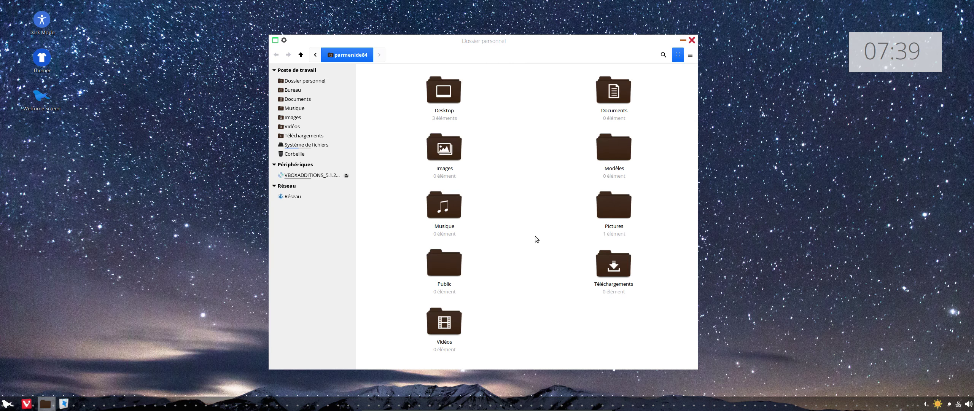
pyautogui.click(691, 40)
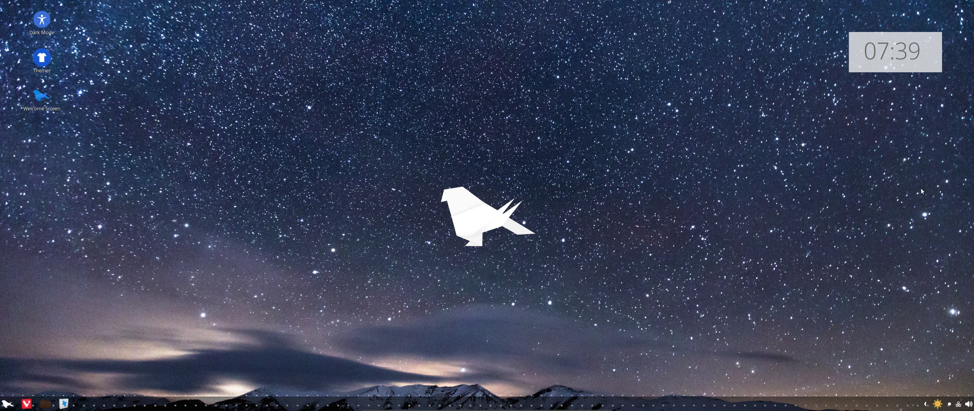
# - Expand the hidden tray applets, look at the weather forecast, and close the forecast
pyautogui.click(925, 404)
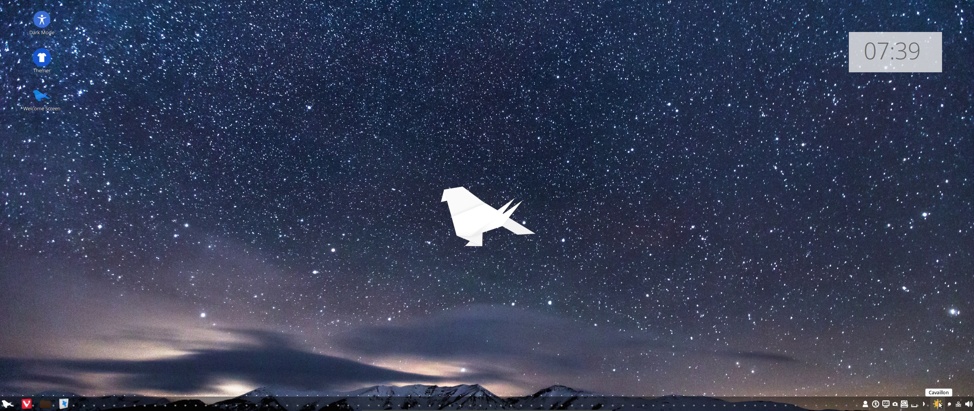
pyautogui.click(938, 404)
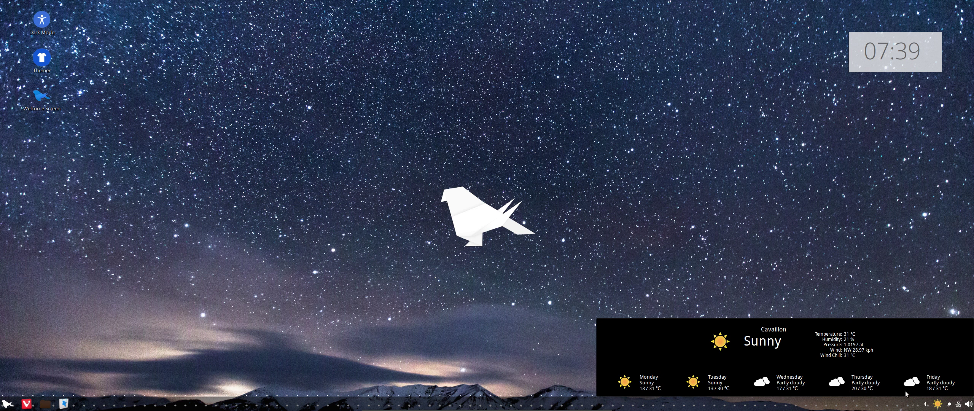
pyautogui.click(836, 271)
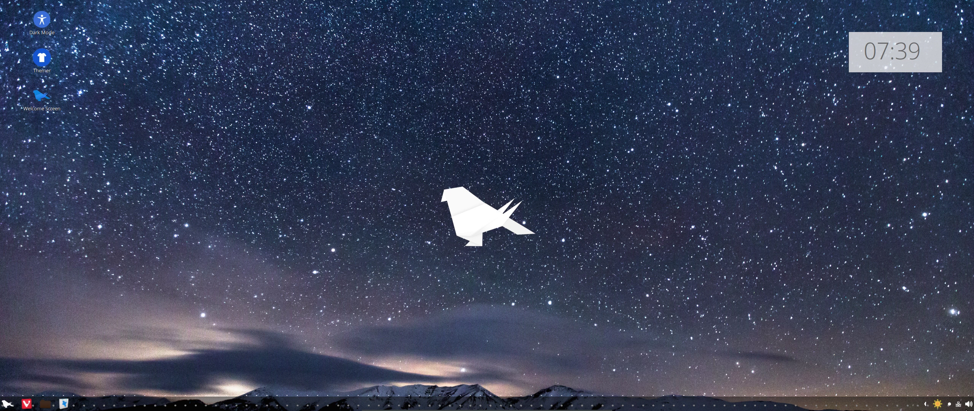
# - Expand the hidden tray applets again and examine the user account and session options
pyautogui.click(926, 402)
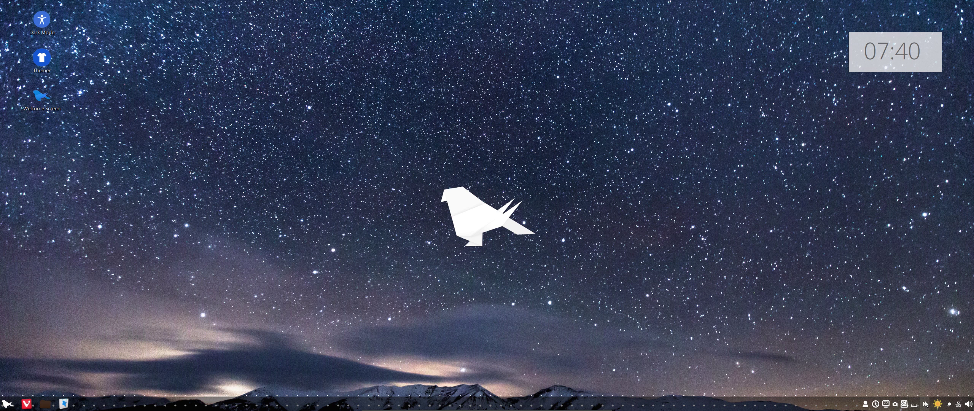
pyautogui.click(866, 404)
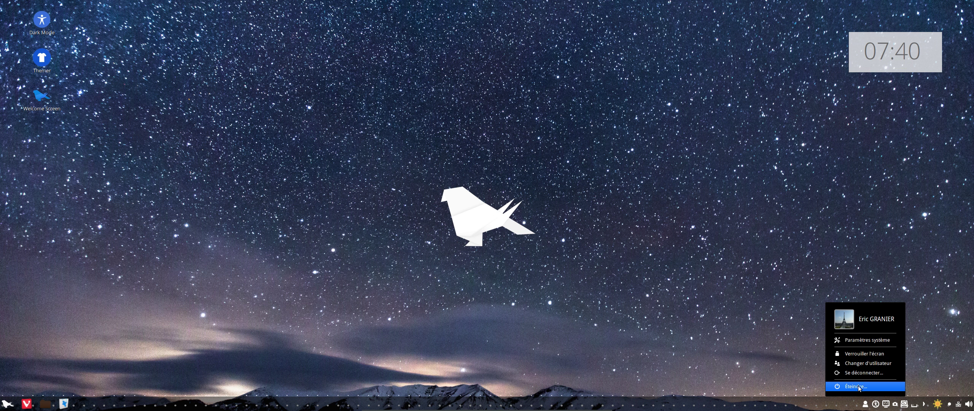
pyautogui.click(886, 401)
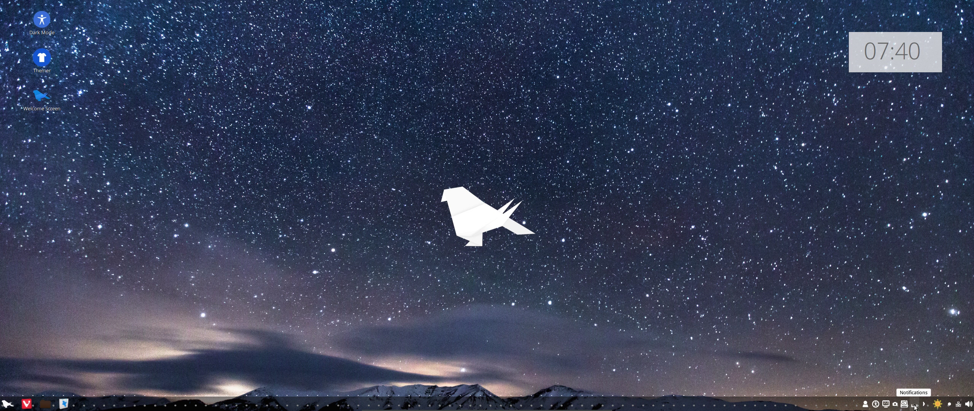
# - Launch LibreOffice, create a new Writer document, and set the font size to 20
pyautogui.click(7, 403)
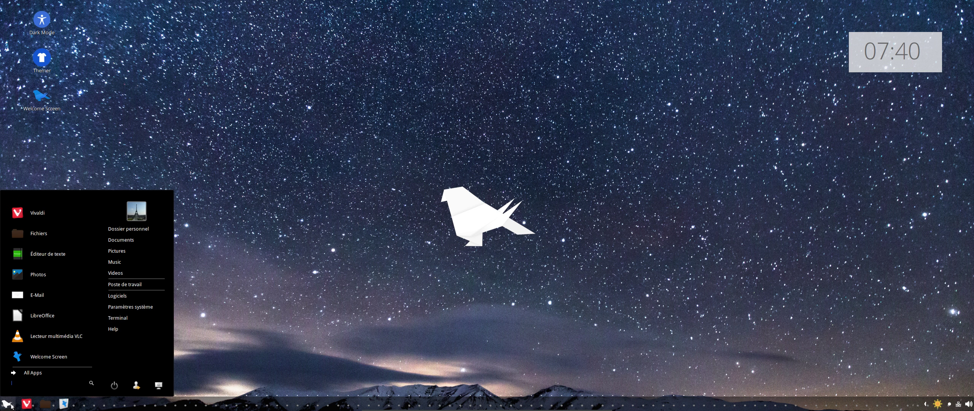
pyautogui.click(45, 319)
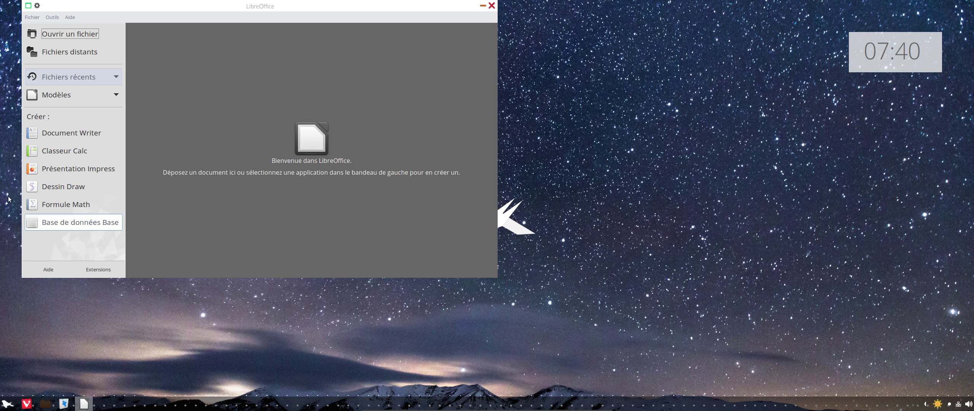
pyautogui.click(76, 132)
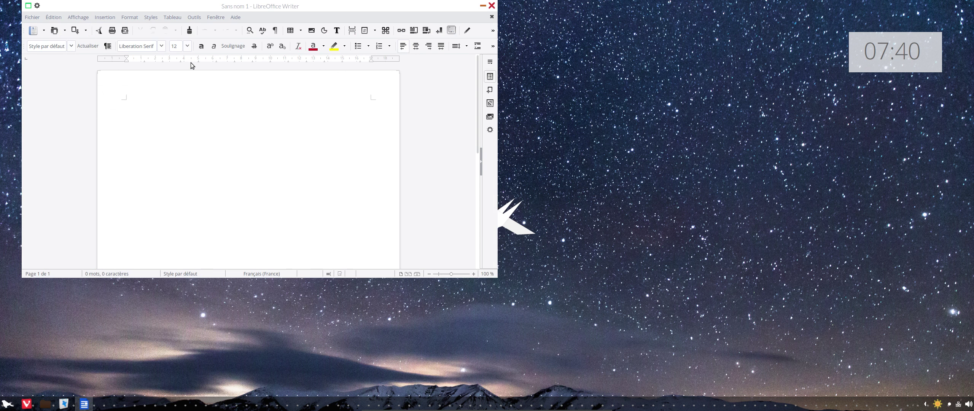
pyautogui.click(188, 46)
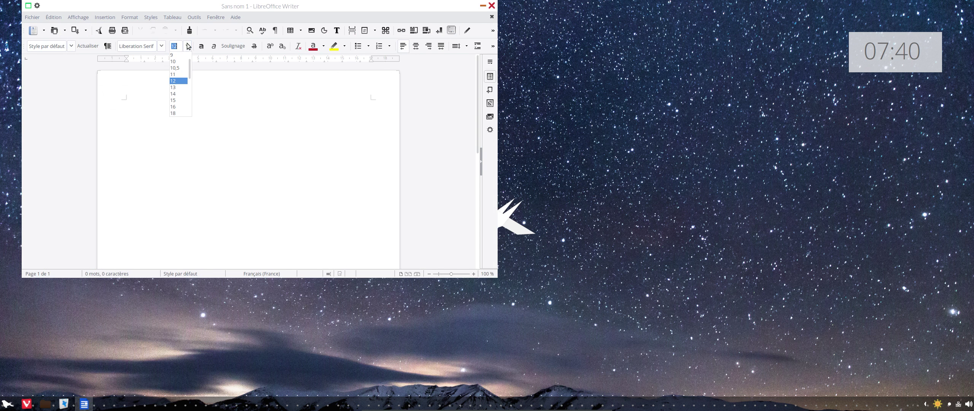
pyautogui.click(182, 100)
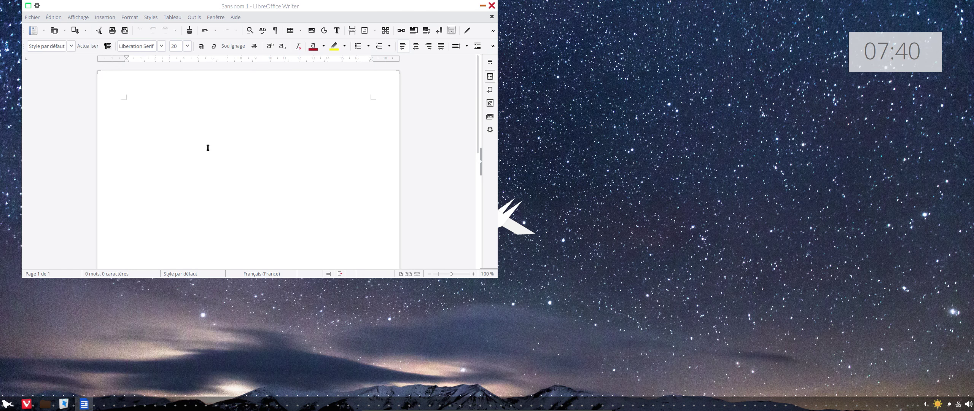
# - Enter the misspelled word "Eestival" in the document and correct it to "Estival" with a spelling suggestion
pyautogui.write('eestival')
pyautogui.press('Return')
pyautogui.rightClick(152, 105)
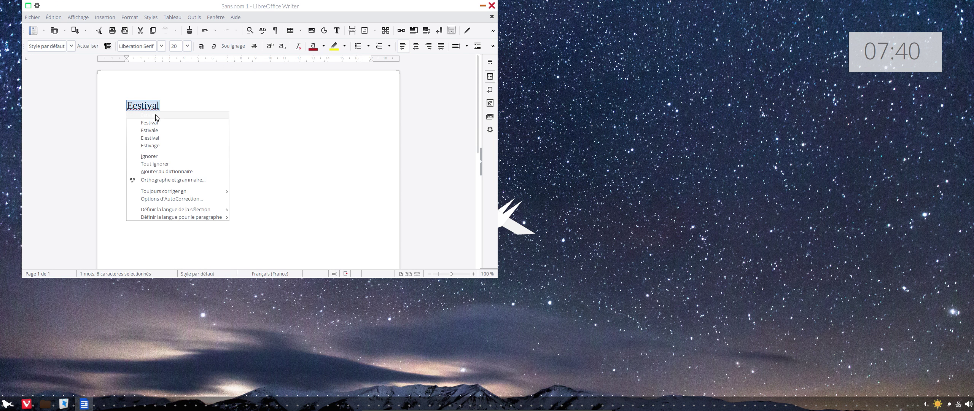
pyautogui.click(160, 114)
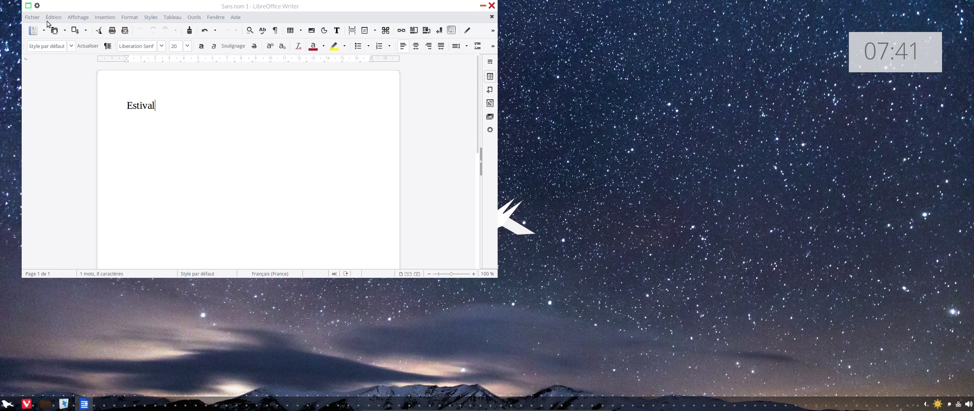
# - Check the LibreOffice version in its About information, and close Writer without saving the document
pyautogui.click(235, 18)
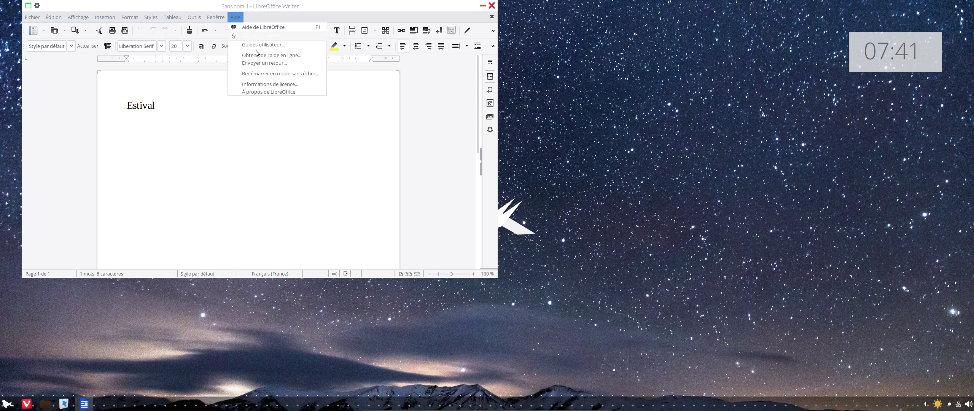
pyautogui.click(263, 91)
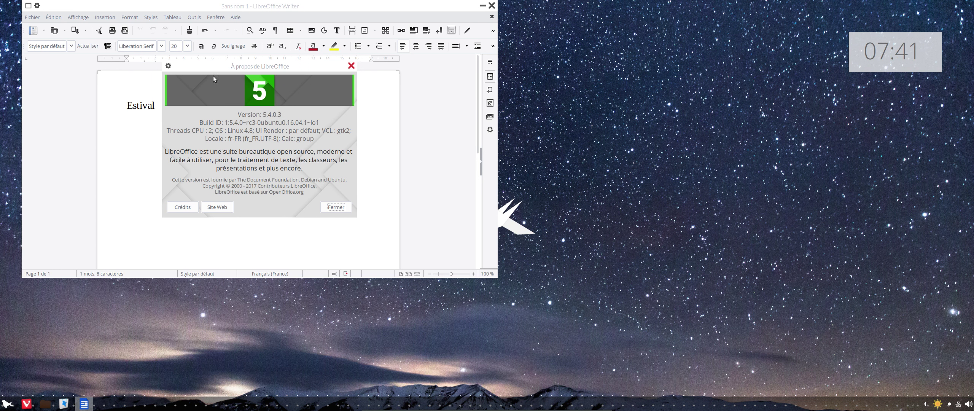
pyautogui.moveTo(239, 67); pyautogui.dragTo(254, 82)
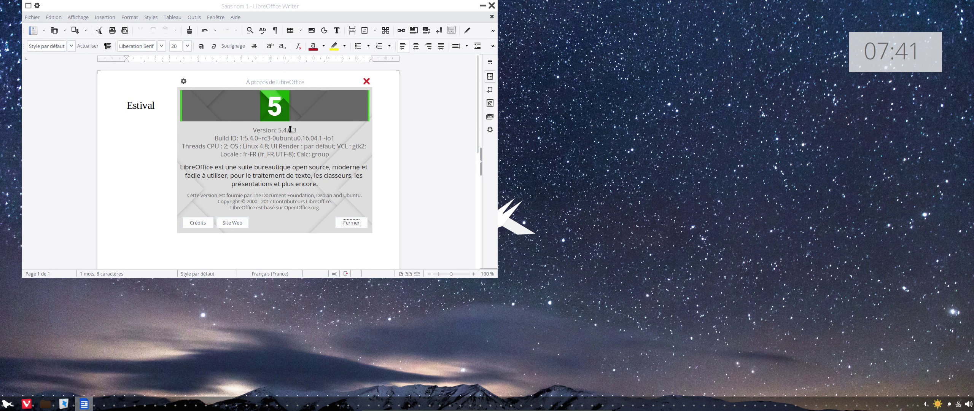
pyautogui.moveTo(302, 130); pyautogui.dragTo(252, 124)
pyautogui.click(351, 221)
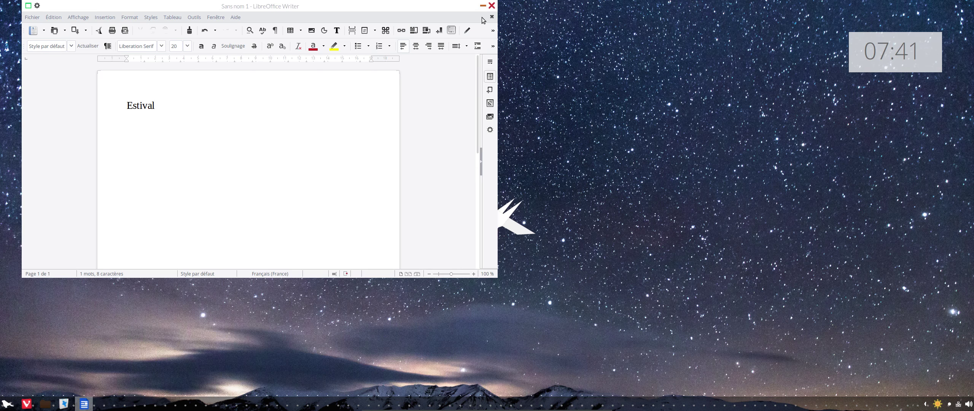
pyautogui.click(492, 6)
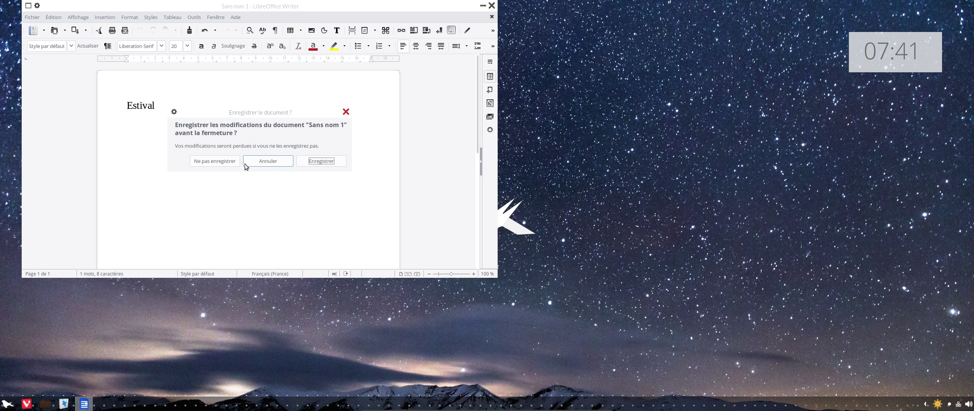
pyautogui.click(219, 160)
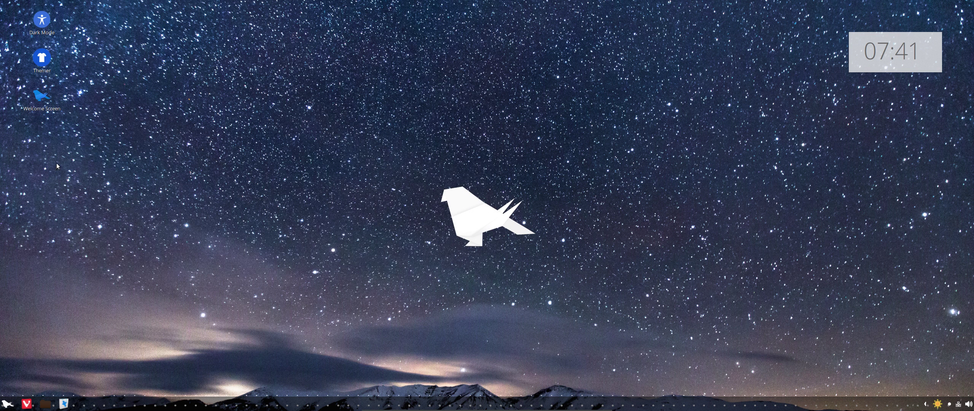
# - Open Paramètres système, move its window toward the desktop's upper left, and open the Thèmes settings
pyautogui.click(7, 403)
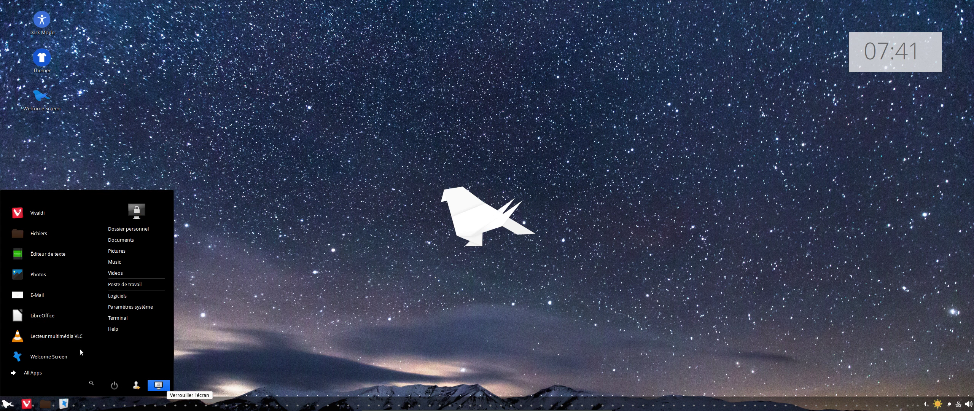
pyautogui.click(198, 296)
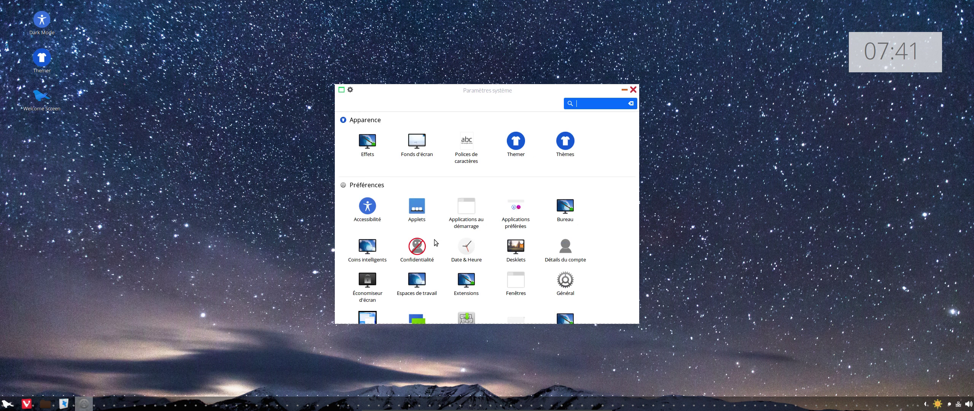
pyautogui.moveTo(498, 89); pyautogui.dragTo(357, 33)
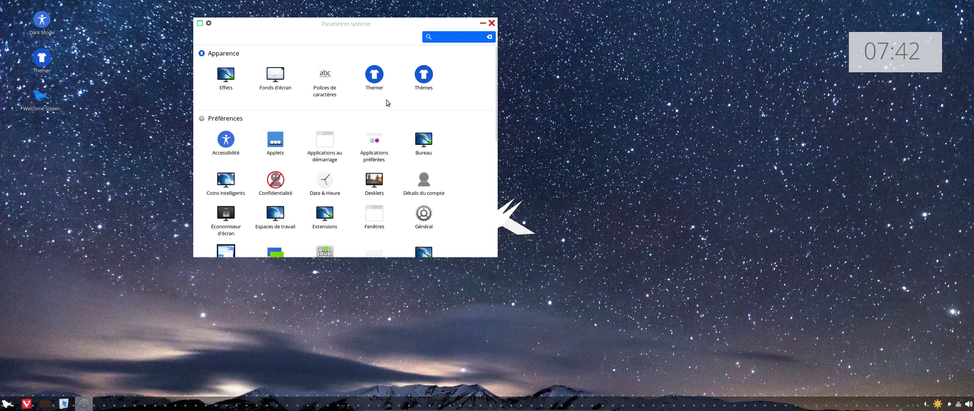
pyautogui.click(425, 79)
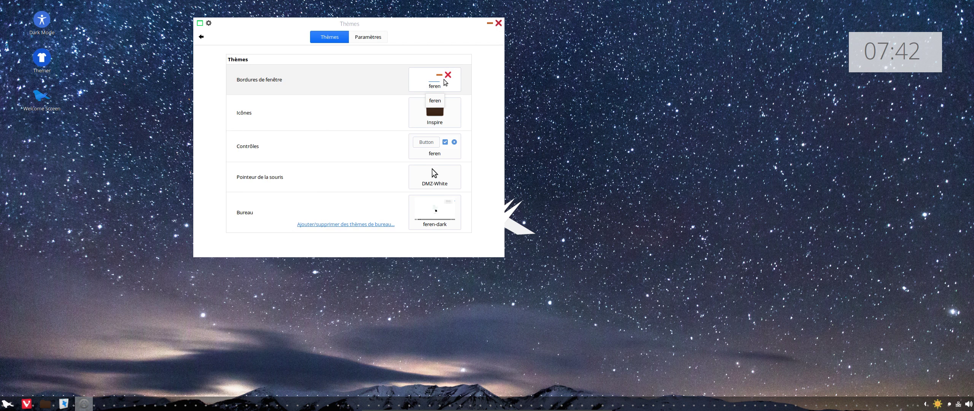
# - Look over the window border themes, try the cinnamon desktop theme, and view the main menu's appearance with it
pyautogui.click(443, 80)
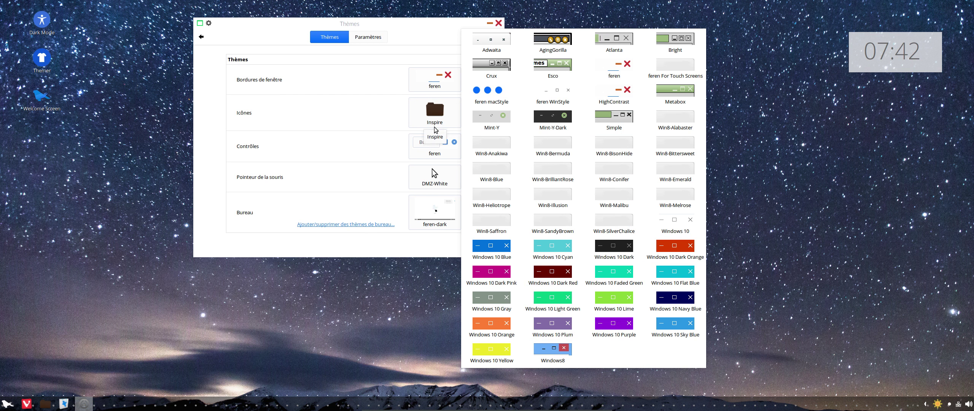
pyautogui.click(447, 175)
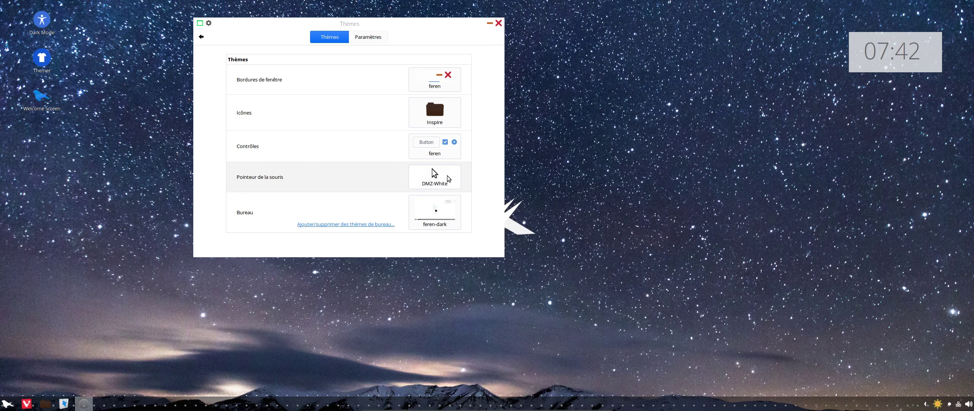
pyautogui.click(434, 211)
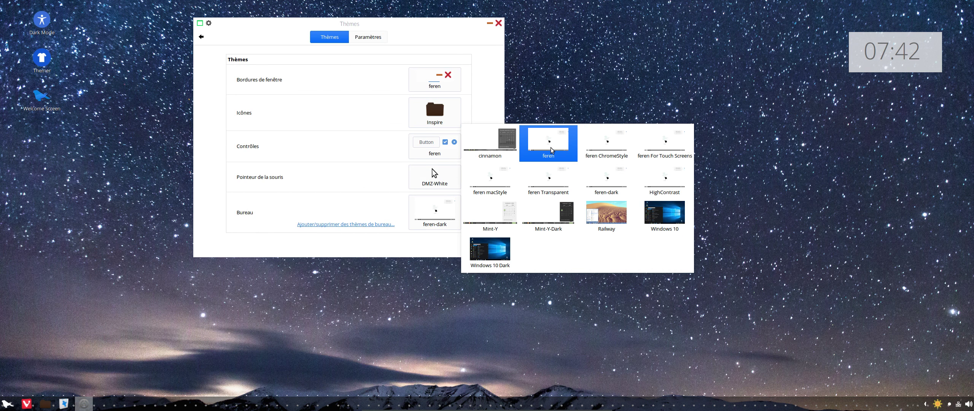
pyautogui.click(509, 148)
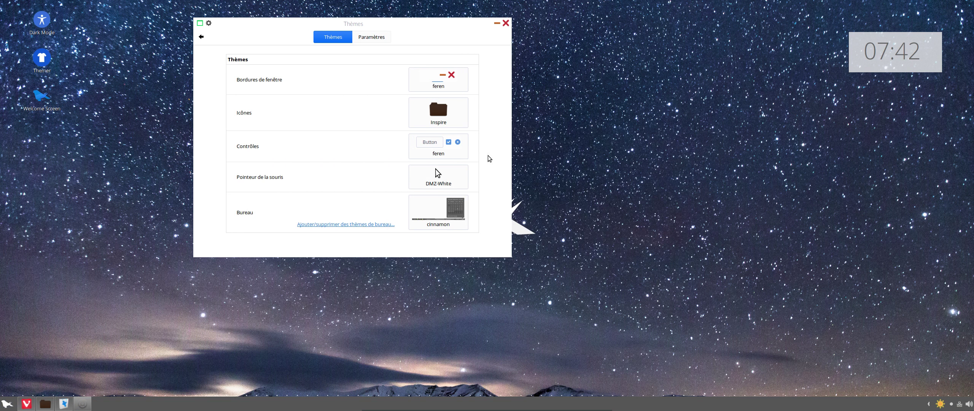
pyautogui.click(12, 403)
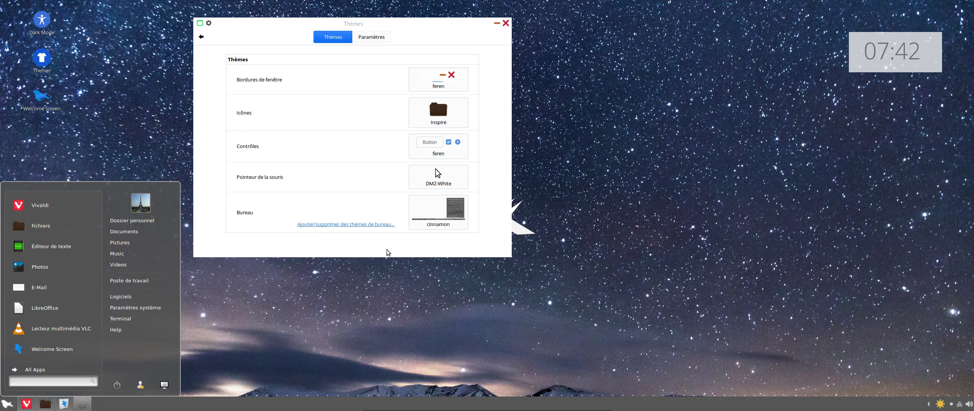
pyautogui.click(465, 265)
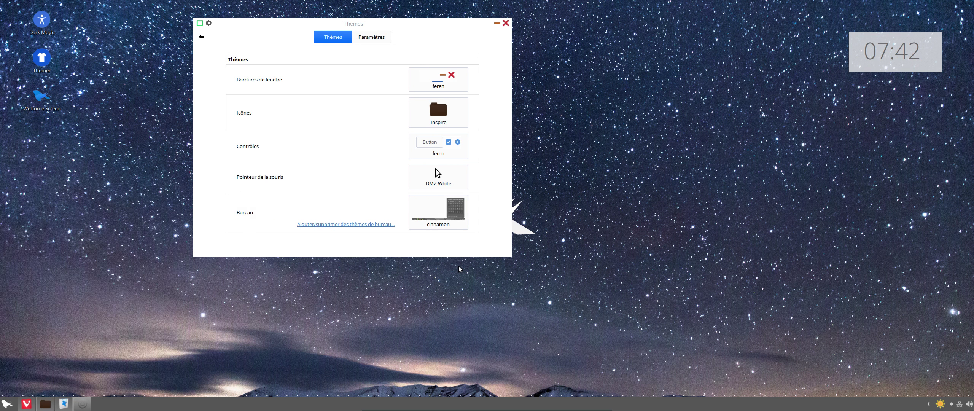
# - Set the desktop theme to Windows 10 Dark and view the main menu's appearance with it
pyautogui.click(450, 216)
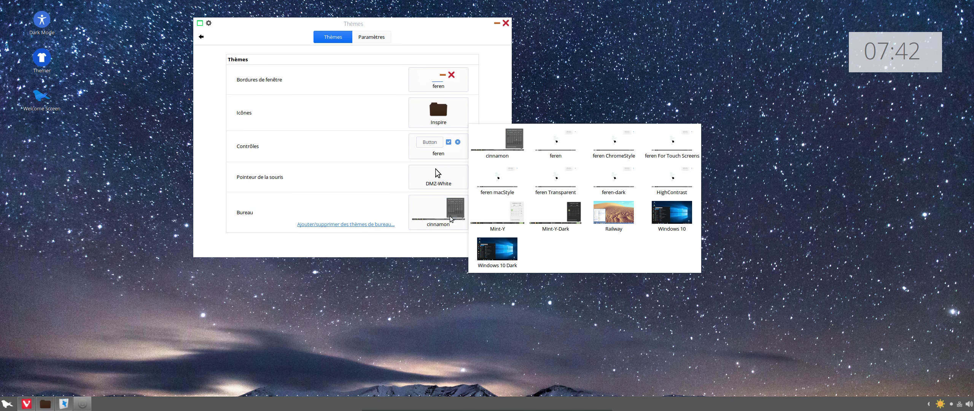
pyautogui.click(499, 254)
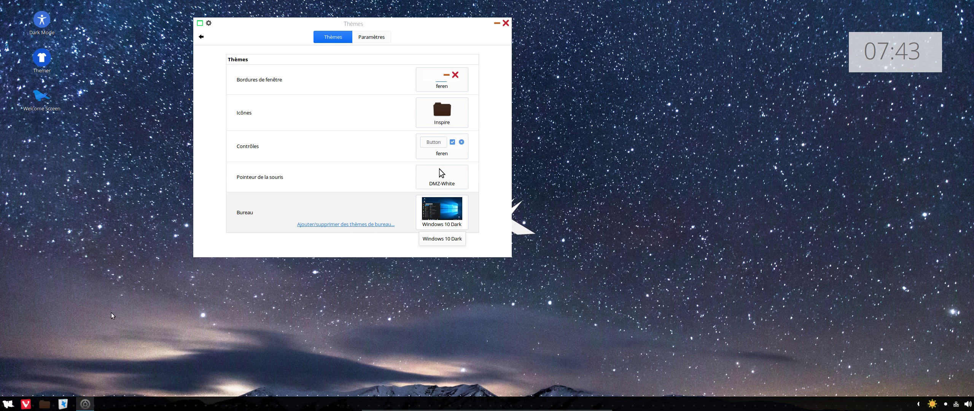
pyautogui.click(8, 403)
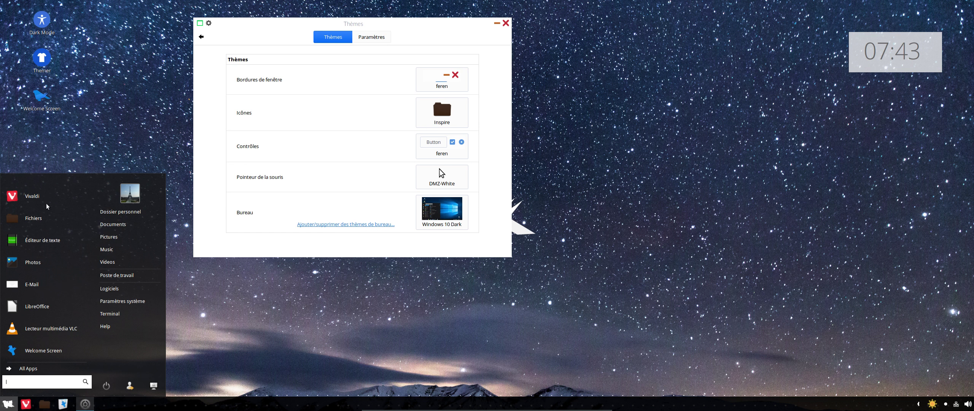
pyautogui.click(656, 302)
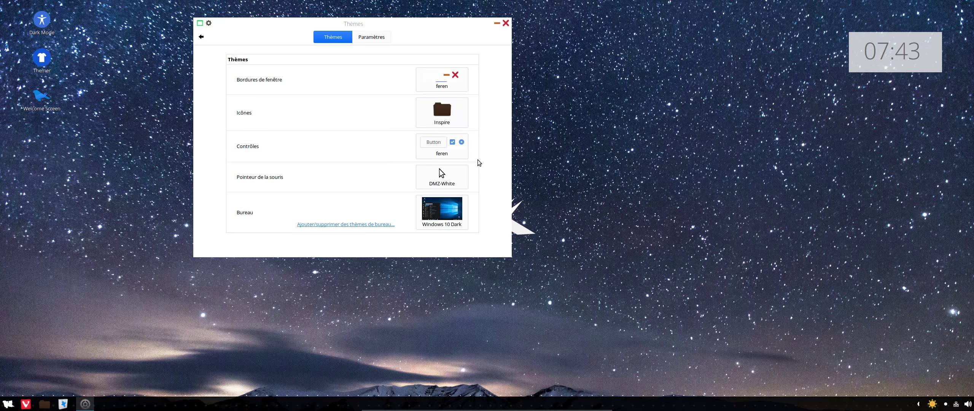
# - Review the available desktop and window border themes without changing them, and close the Thèmes window
pyautogui.click(445, 213)
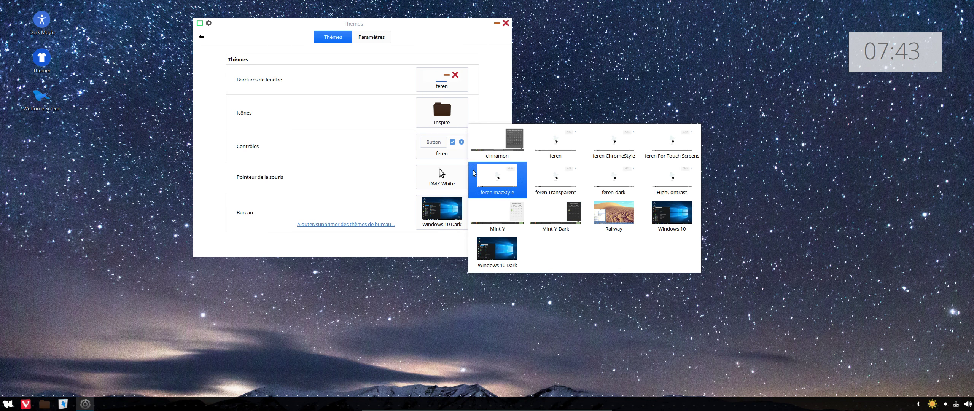
pyautogui.click(442, 78)
pyautogui.click(442, 78)
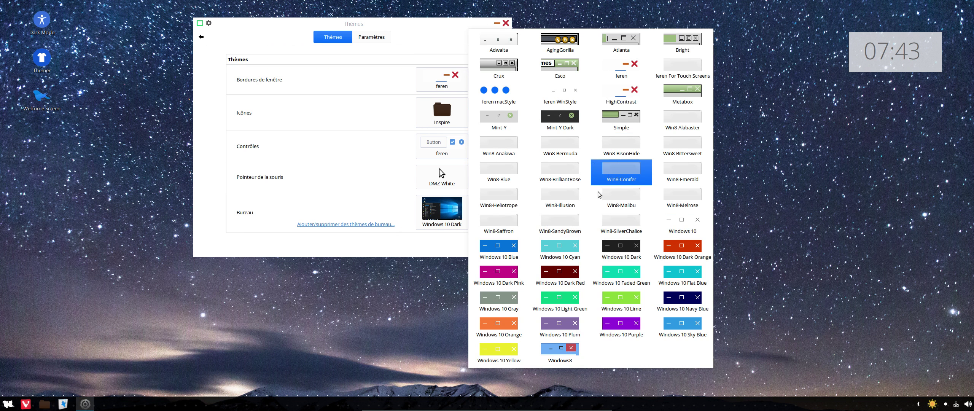
pyautogui.click(775, 143)
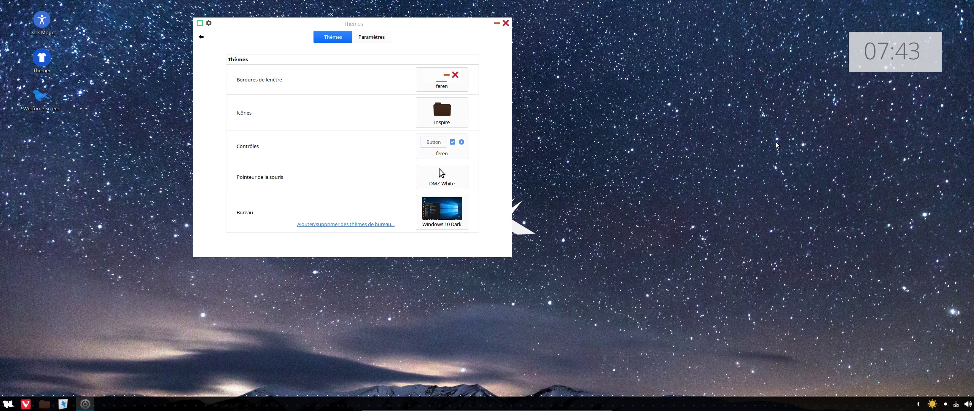
pyautogui.click(506, 23)
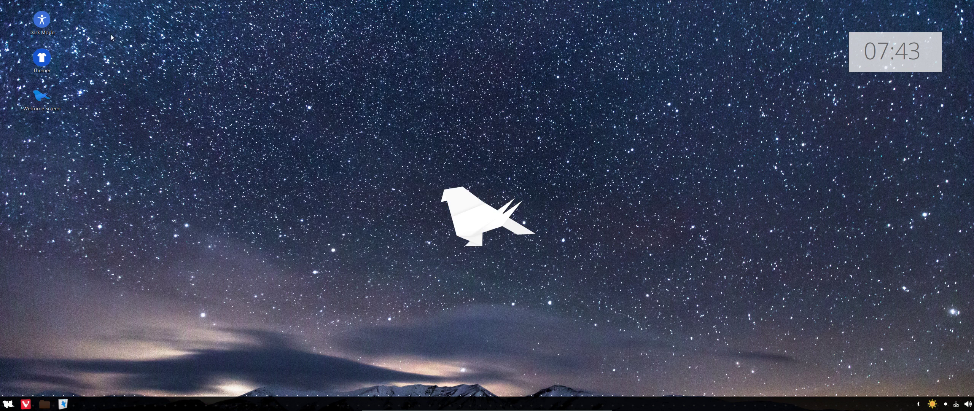
# - Launch Themer from the desktop and browse its Ubuntu themes and the macOS themes
pyautogui.click(45, 59)
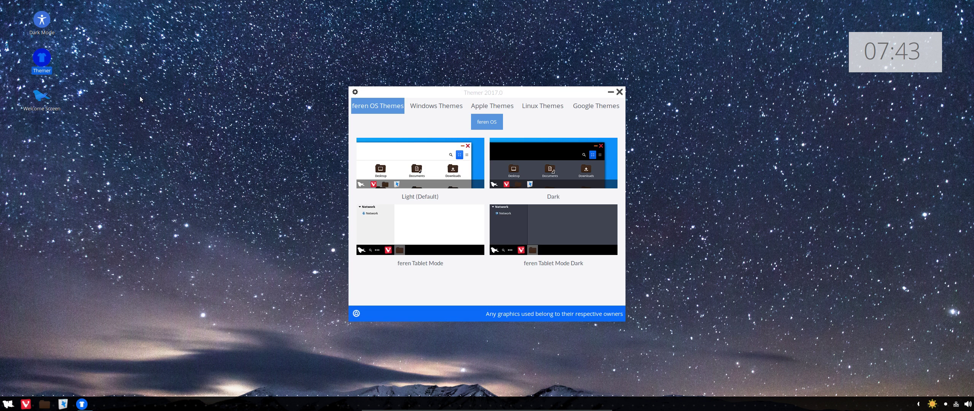
pyautogui.click(493, 108)
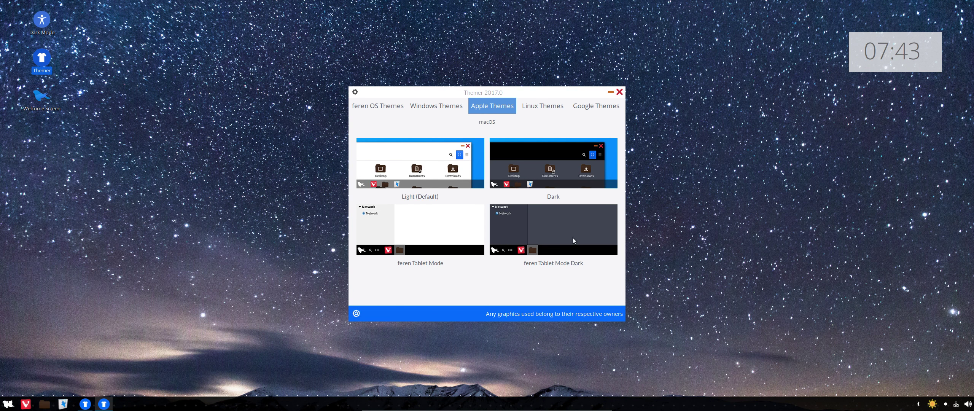
pyautogui.click(539, 106)
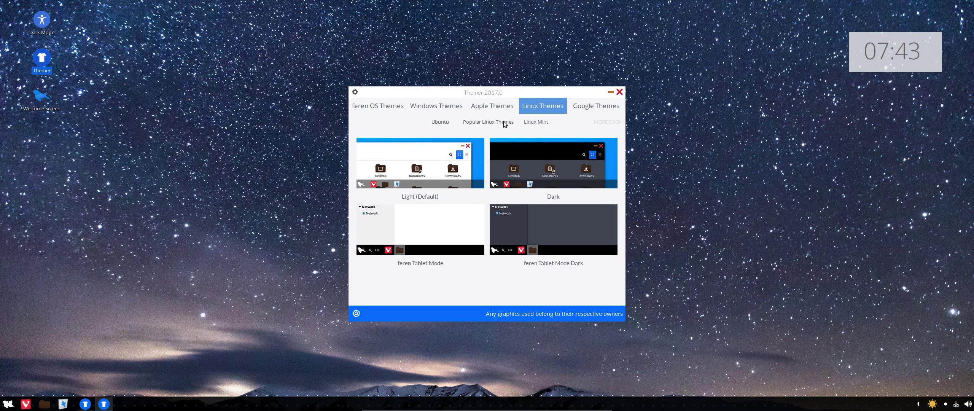
pyautogui.click(438, 121)
pyautogui.click(502, 105)
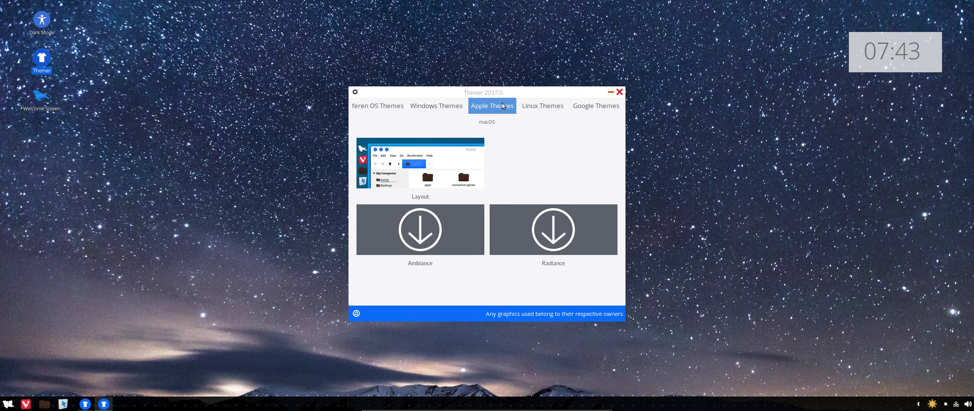
pyautogui.click(489, 123)
pyautogui.scroll(-1, 489, 219)
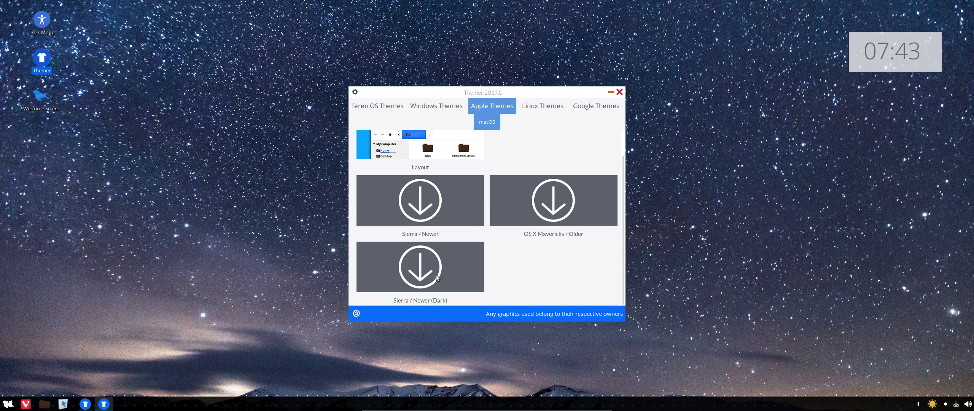
# - Try to install the Sierra / Newer (Dark) theme, authorising it with the administrator password
pyautogui.click(423, 271)
pyautogui.click(585, 225)
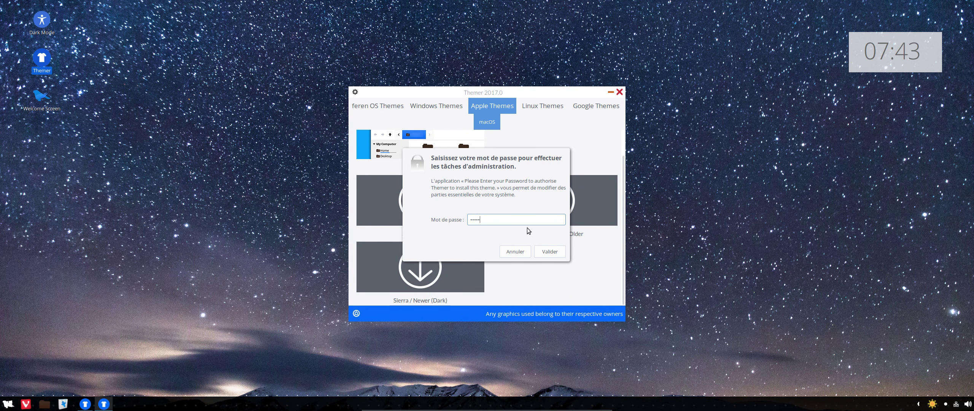
pyautogui.press('Return')
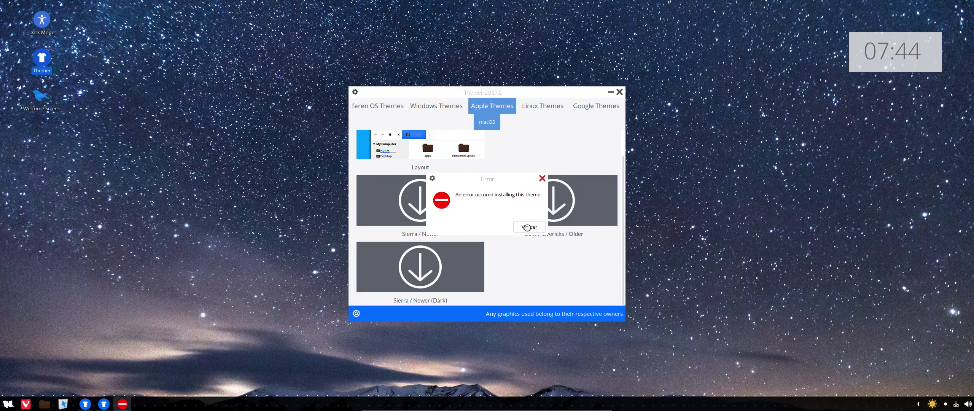
pyautogui.click(526, 227)
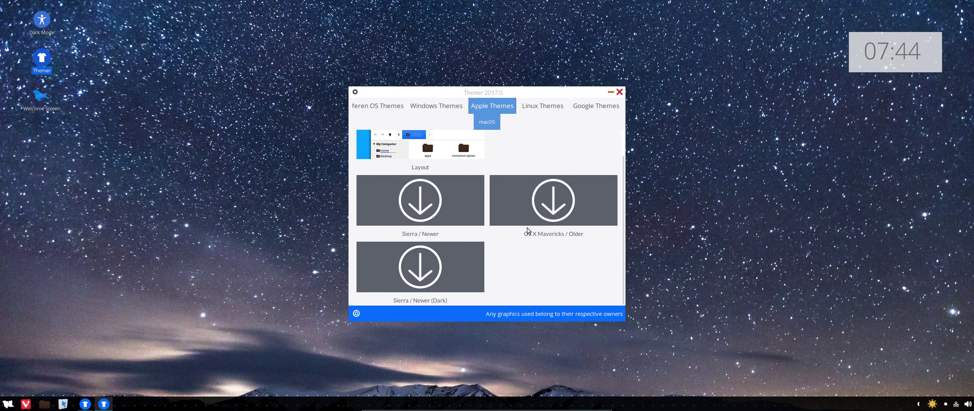
# - Try to install the OS X Mavericks / Older theme, authorising it with the administrator password
pyautogui.click(556, 199)
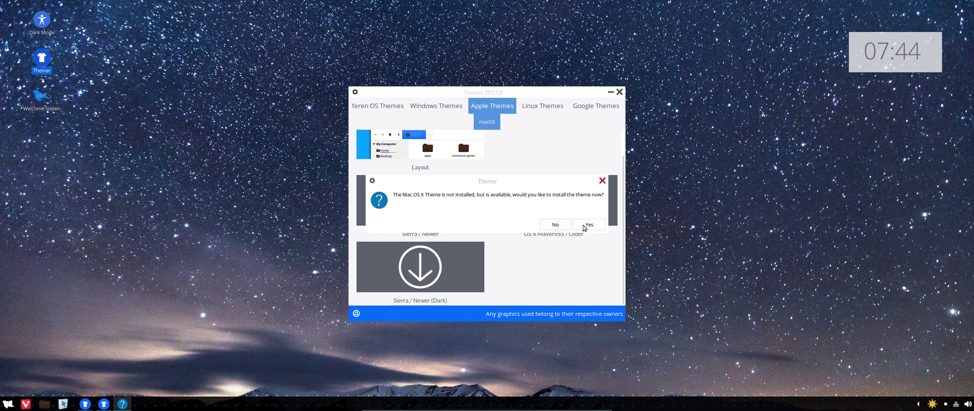
pyautogui.click(584, 226)
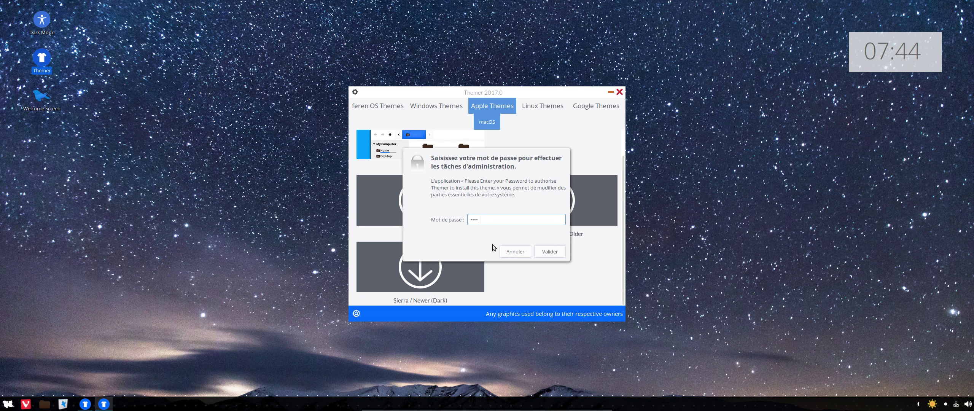
pyautogui.press('Return')
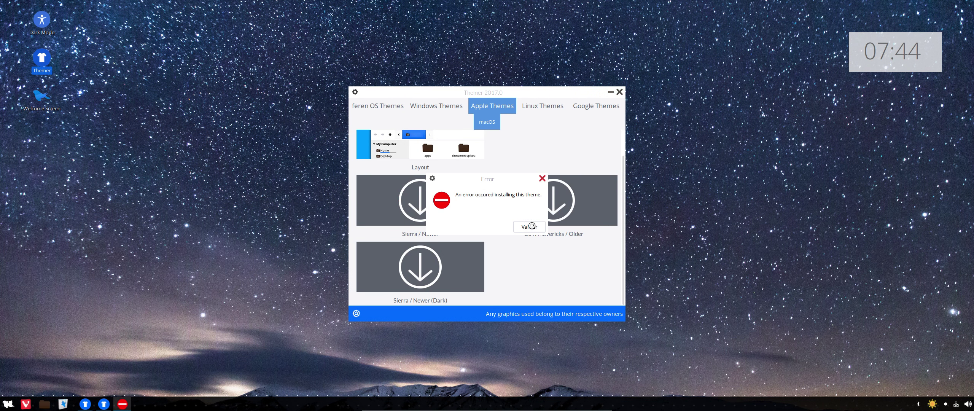
pyautogui.click(532, 225)
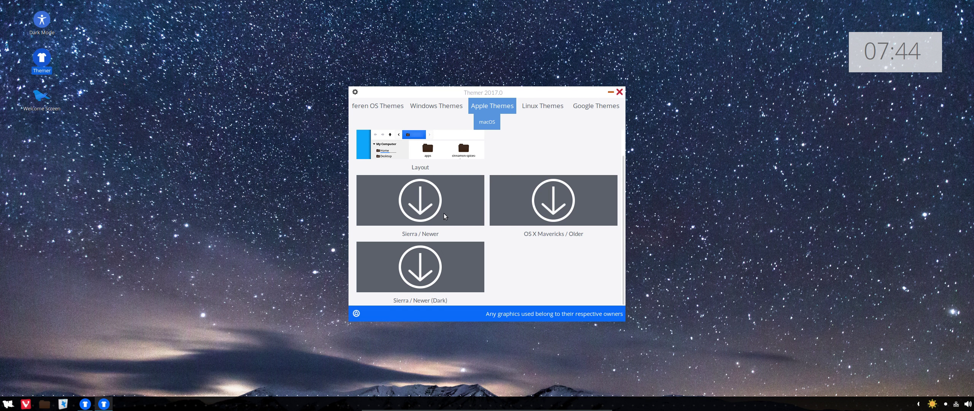
# - Try to install the Sierra / Newer theme, authorising it with the administrator password
pyautogui.click(575, 224)
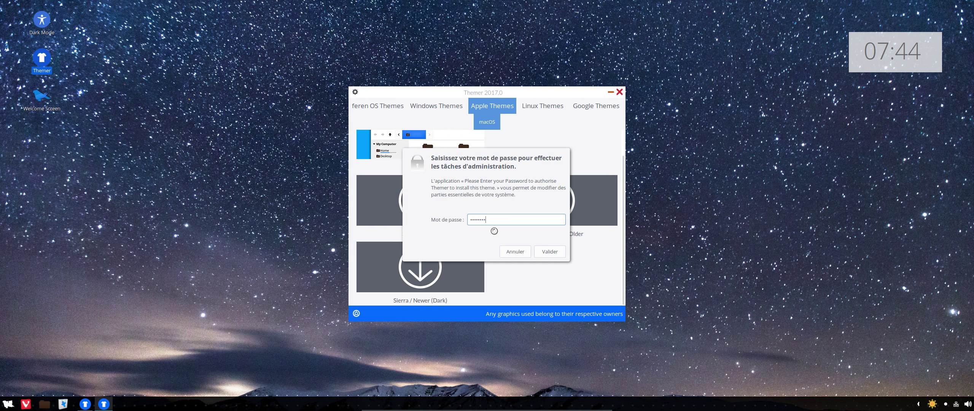
pyautogui.press('Return')
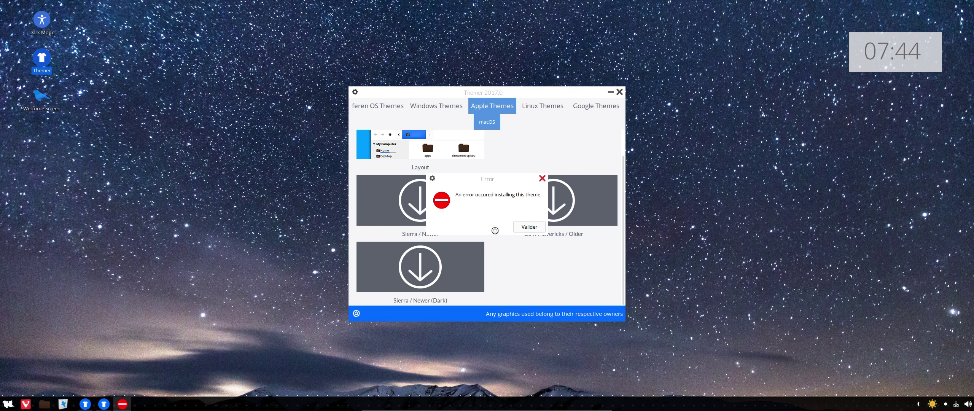
pyautogui.click(520, 230)
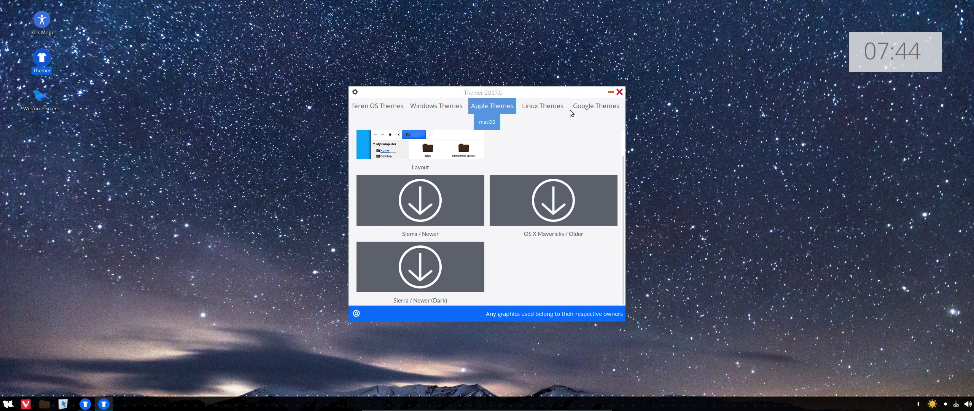
# - Try to install the Windows 3.1 theme from the Windows 2000 and Below category, authorising it with the administrator password
pyautogui.click(443, 111)
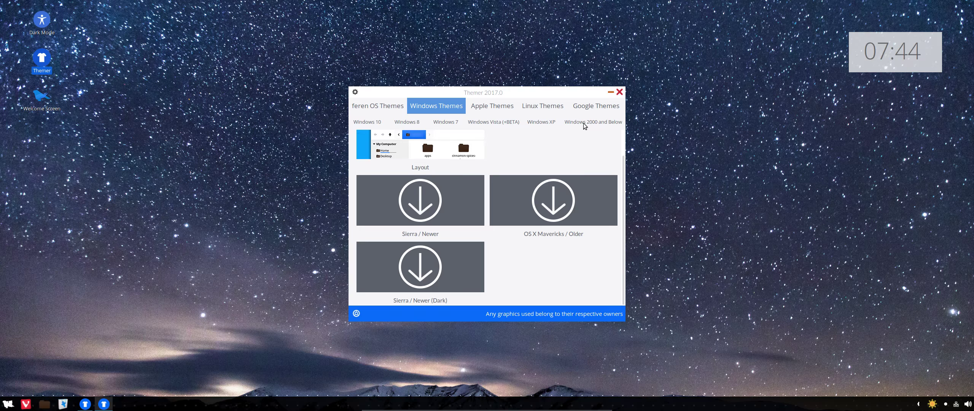
pyautogui.click(593, 123)
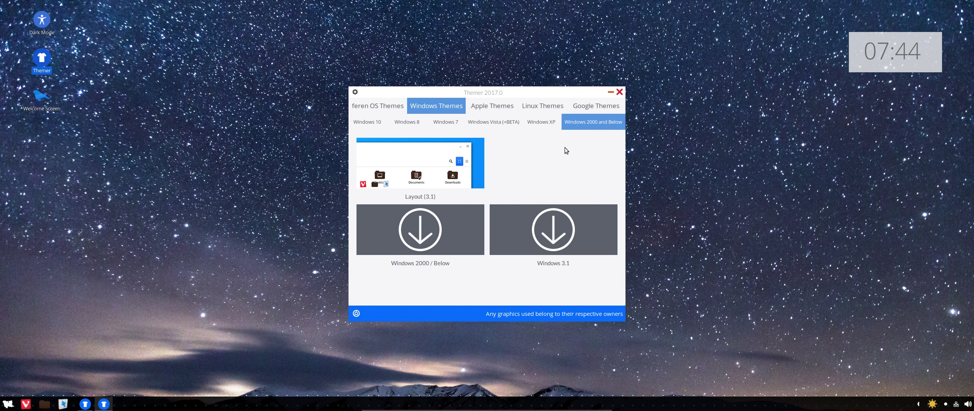
pyautogui.click(553, 232)
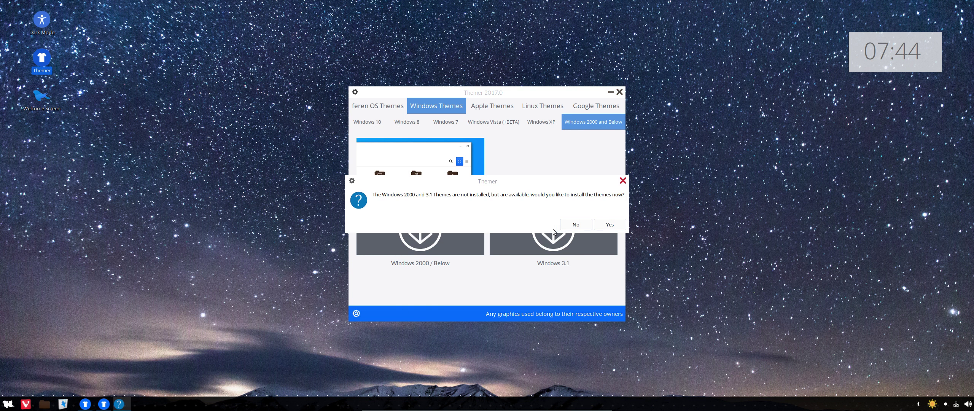
pyautogui.click(599, 225)
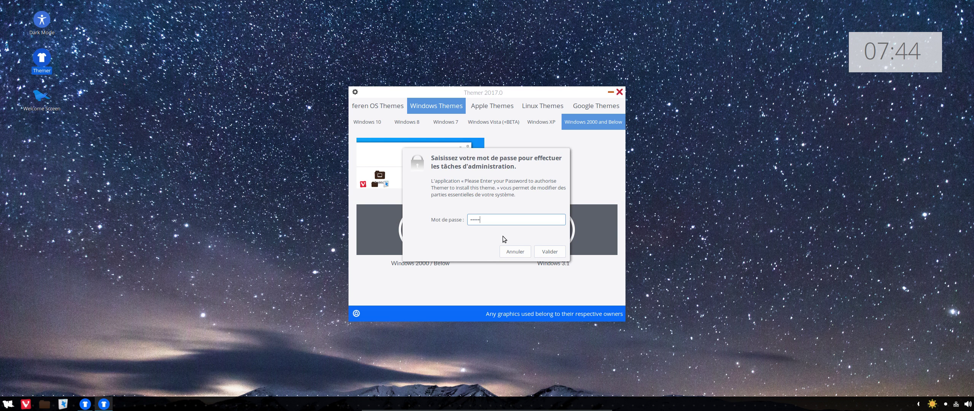
pyautogui.press('Return')
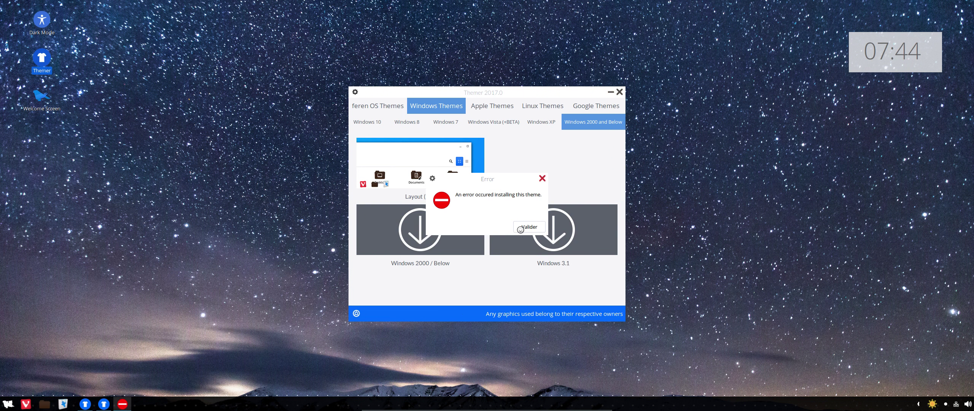
pyautogui.click(521, 230)
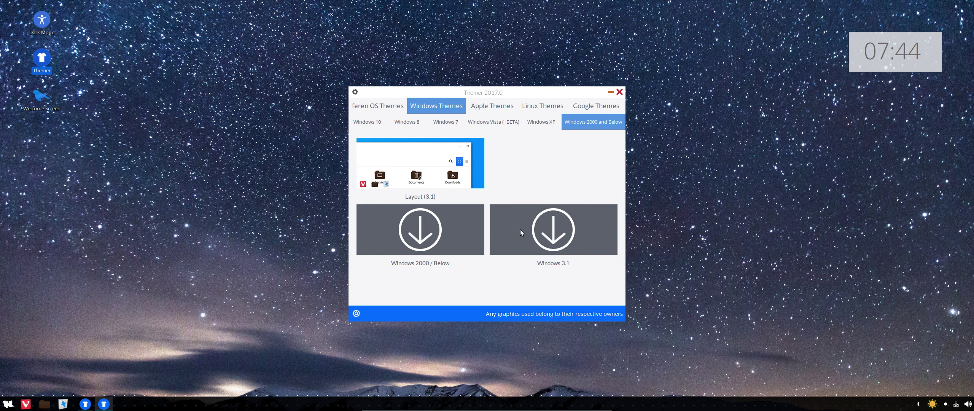
# - Retry the Windows 3.1 theme installation, authorising it with the administrator password, and dismiss the resulting dialog
pyautogui.click(544, 244)
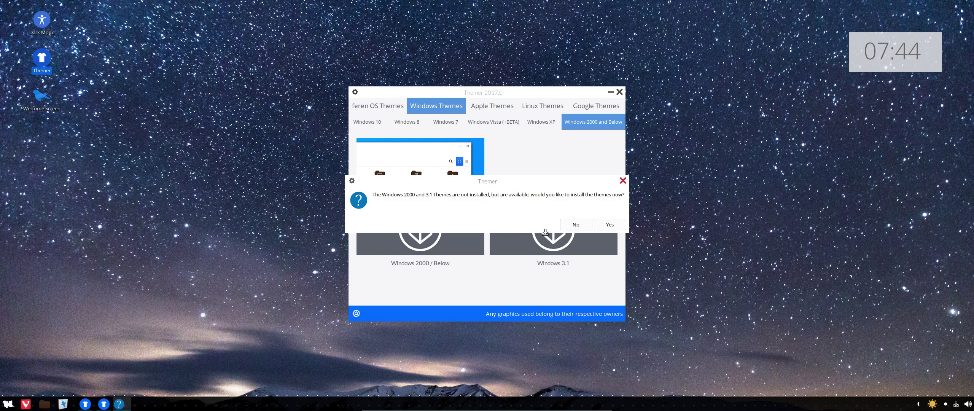
pyautogui.click(605, 227)
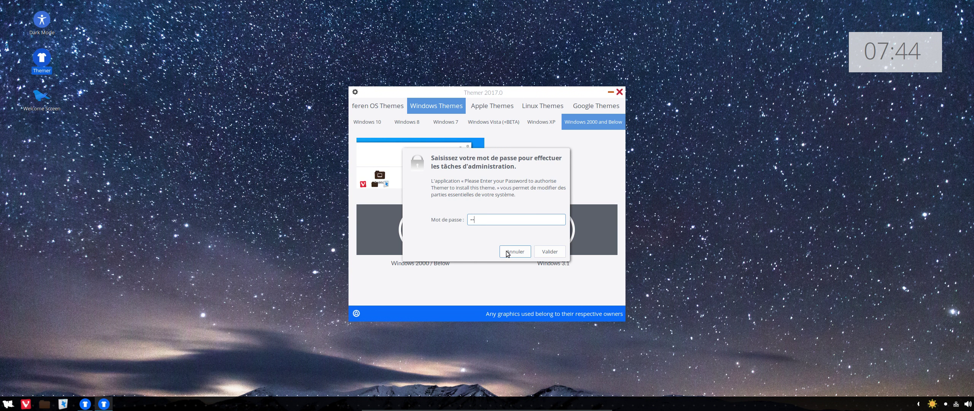
pyautogui.press('Return')
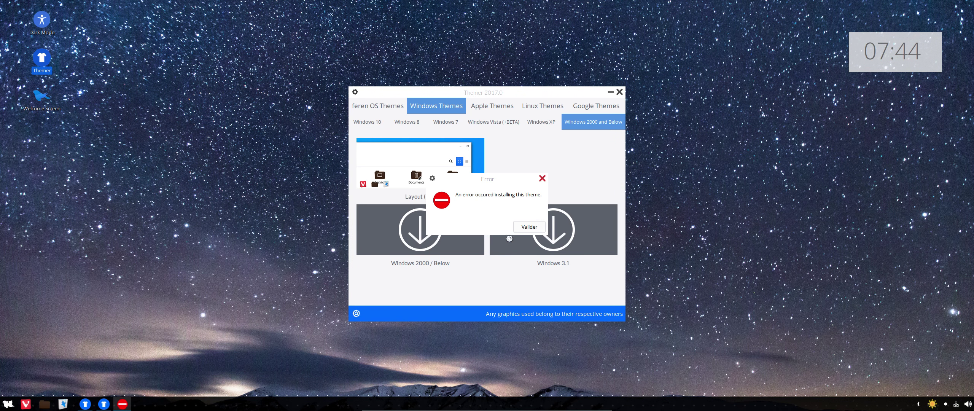
pyautogui.click(517, 230)
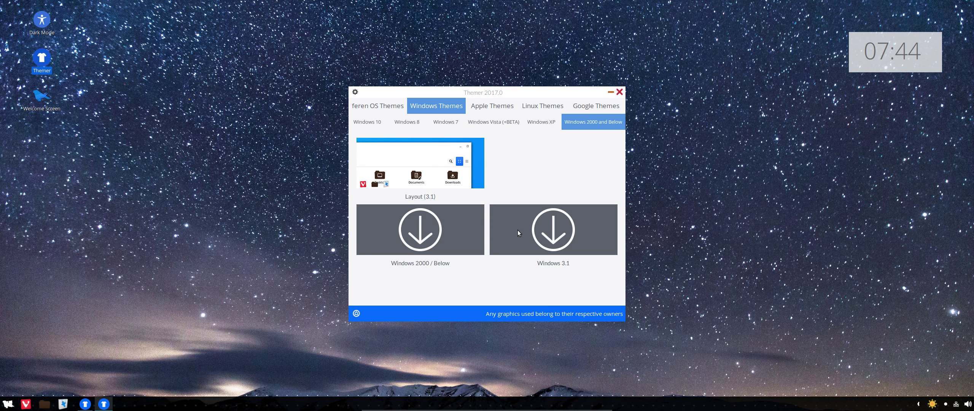
# - Look through the feren OS, Windows, Apple, Linux and Google theme categories, including Chrome OS, and close both Themer windows
pyautogui.click(396, 111)
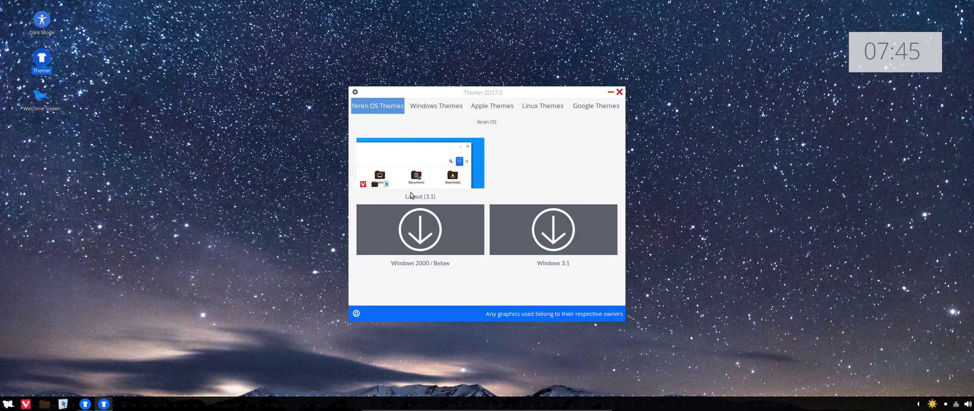
pyautogui.click(442, 108)
pyautogui.click(512, 109)
pyautogui.click(538, 110)
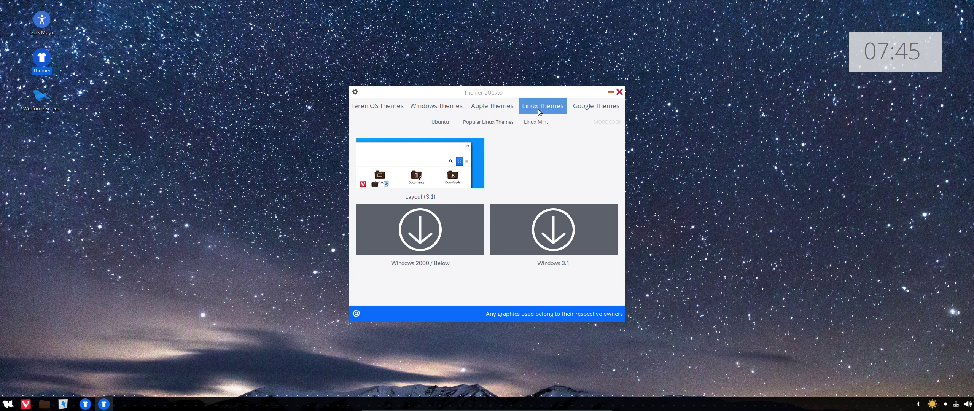
pyautogui.click(596, 109)
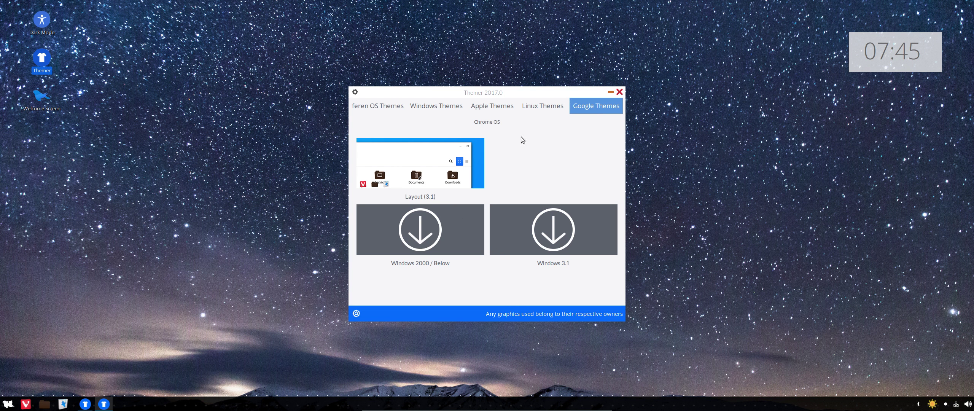
pyautogui.click(492, 122)
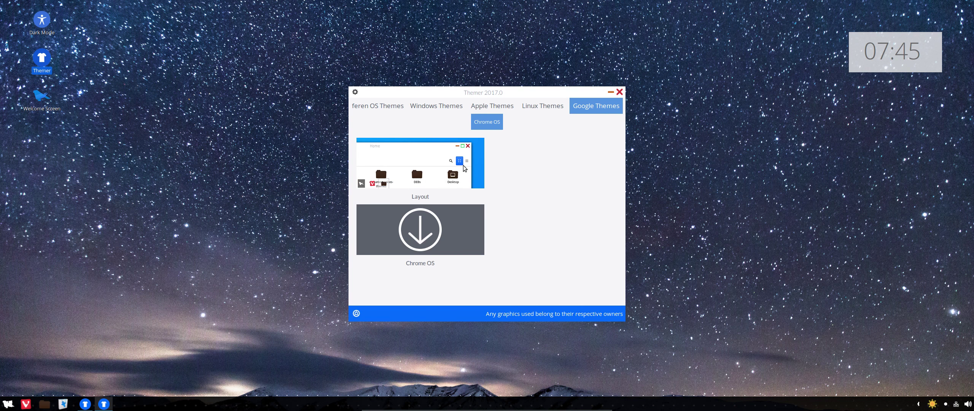
pyautogui.click(619, 92)
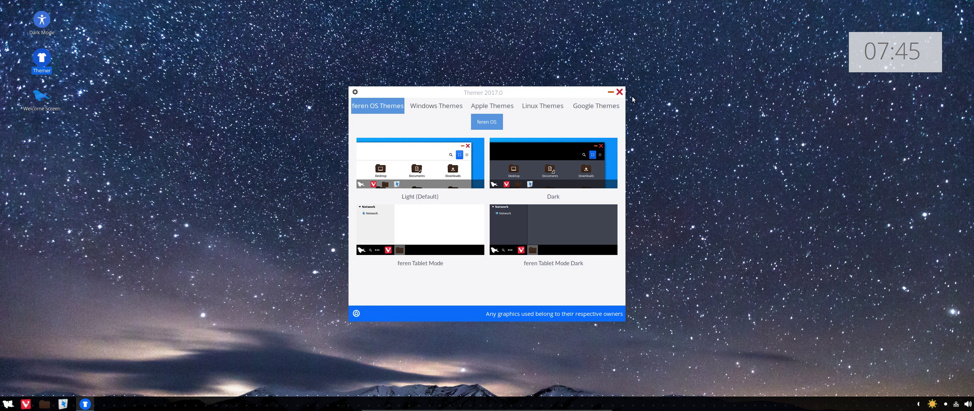
pyautogui.click(619, 92)
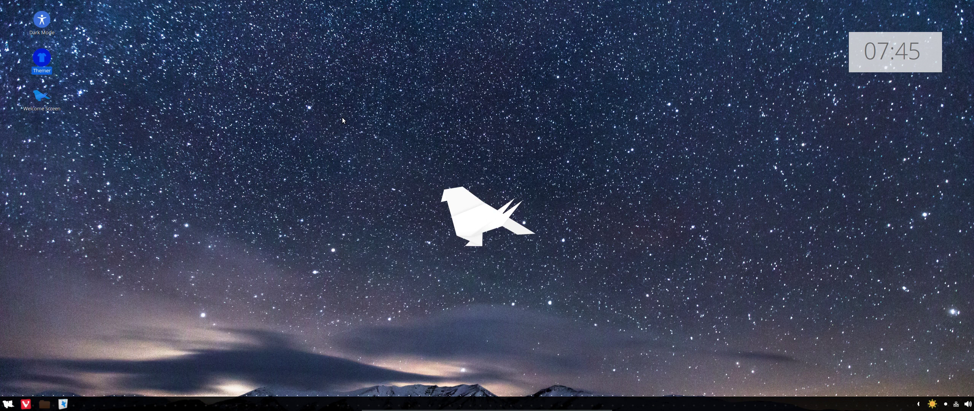
# - Open the Welcome Screen's Introduction and go to its "What is feren OS?" explanation
pyautogui.click(43, 98)
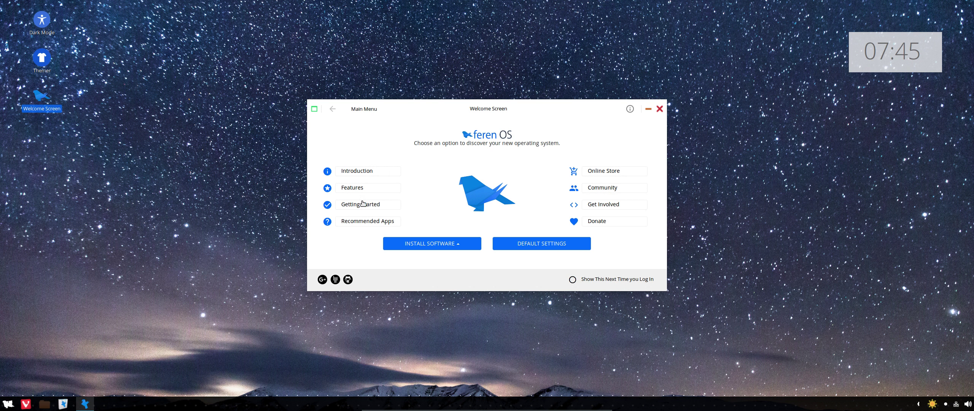
pyautogui.click(362, 176)
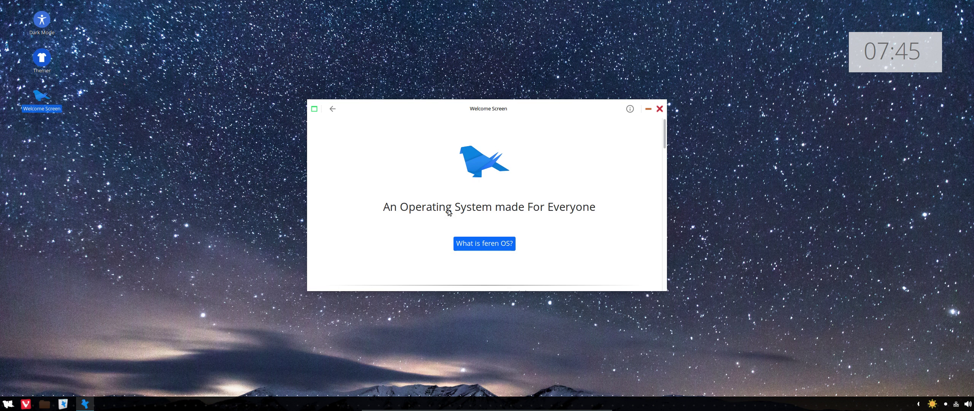
pyautogui.click(466, 248)
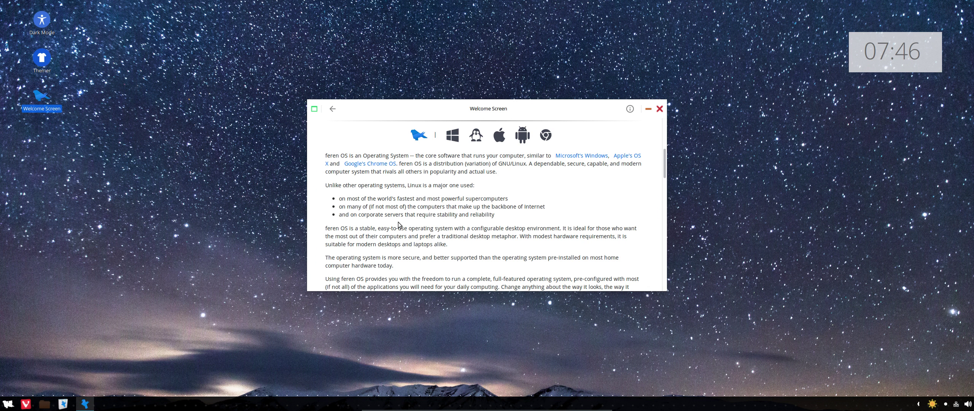
# - Read the introduction's Objectives, Linux Mint, Cinnamon Desktop and Open Source sections to the end, and close the Welcome Screen
pyautogui.scroll(-3, 398, 224)
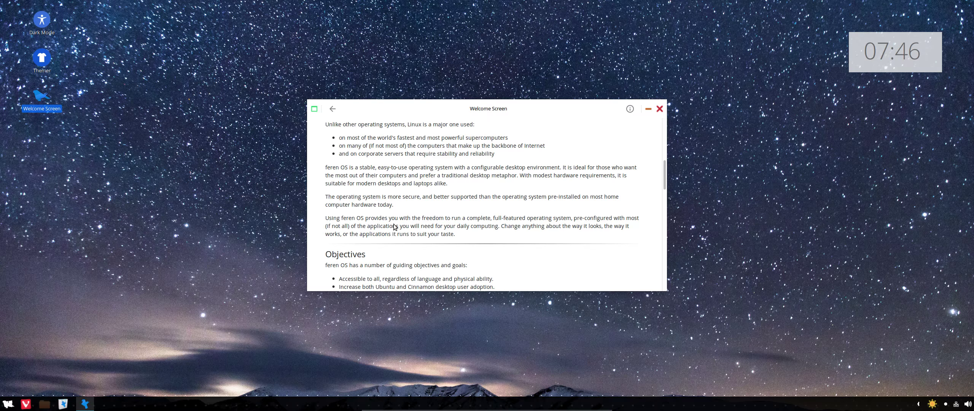
pyautogui.scroll(-5, 397, 227)
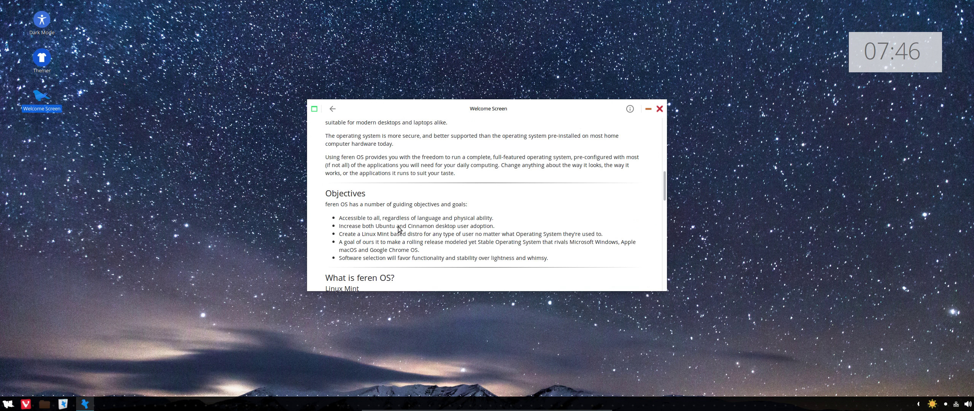
pyautogui.scroll(-3, 398, 227)
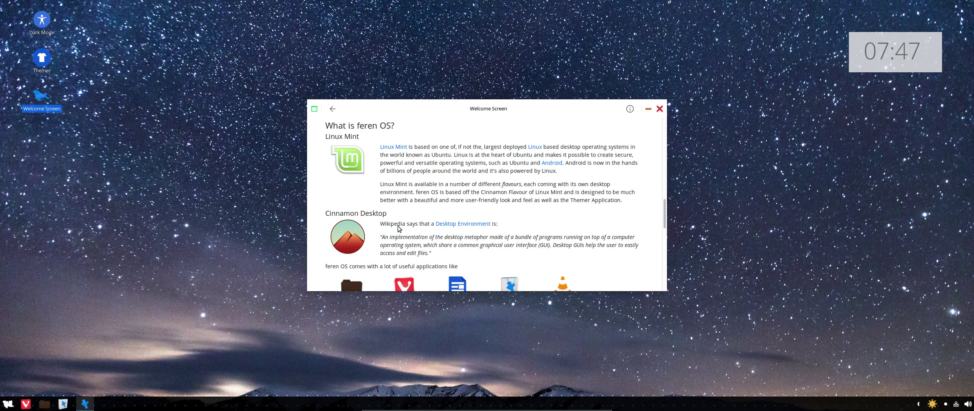
pyautogui.scroll(-1, 433, 216)
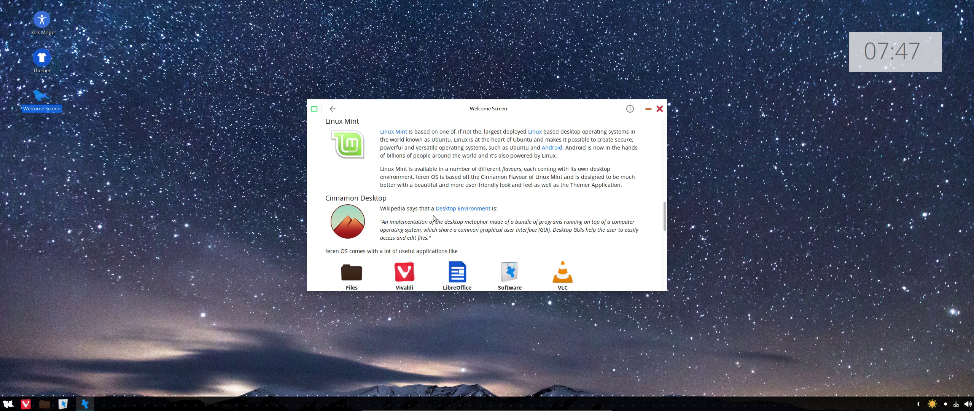
pyautogui.scroll(-2, 433, 216)
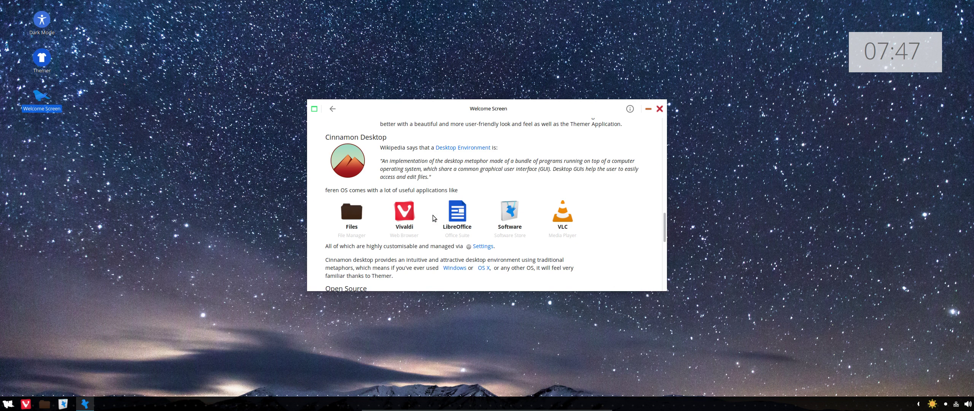
pyautogui.scroll(-1, 434, 218)
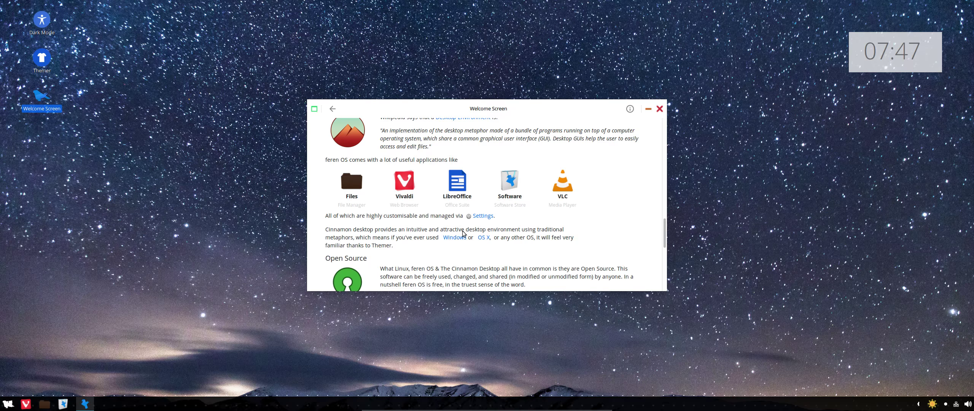
pyautogui.scroll(-3, 464, 232)
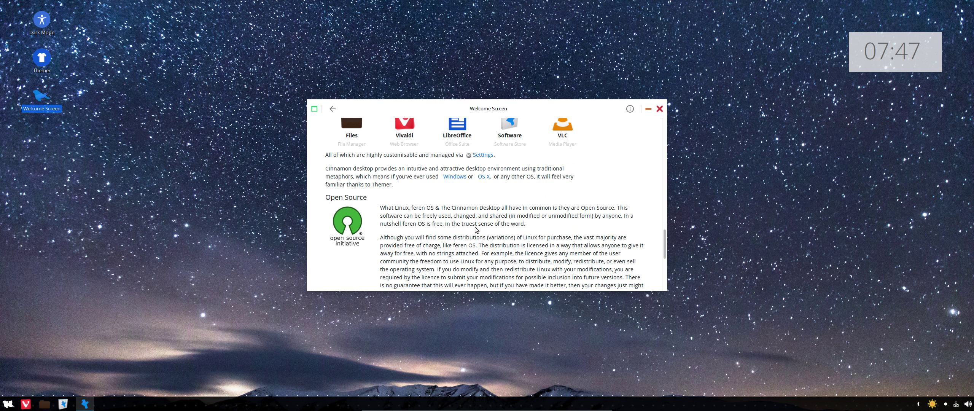
pyautogui.scroll(-8, 475, 229)
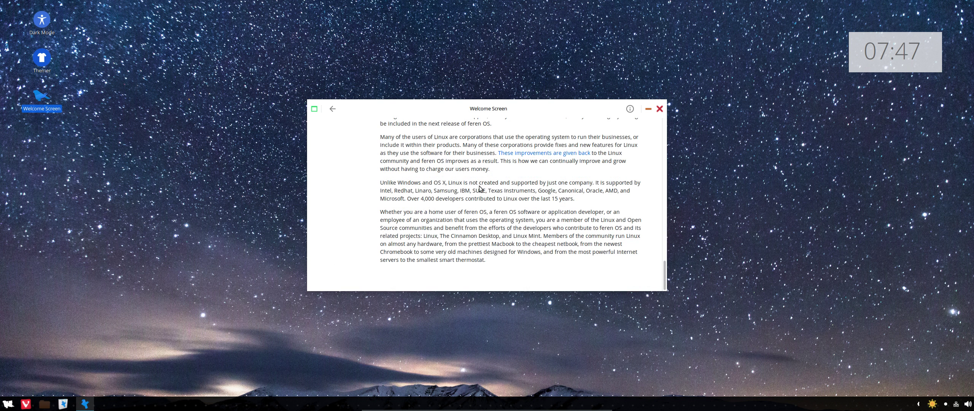
pyautogui.click(660, 110)
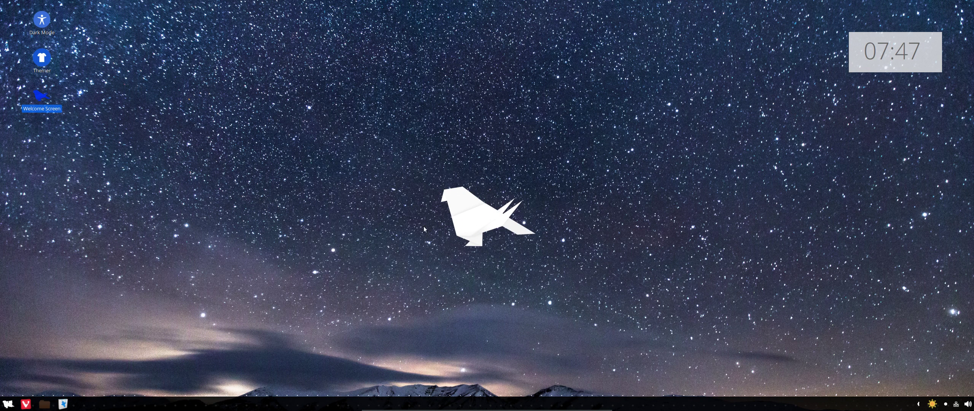
# - Open a terminal and run top to monitor processes and memory usage
pyautogui.click(9, 406)
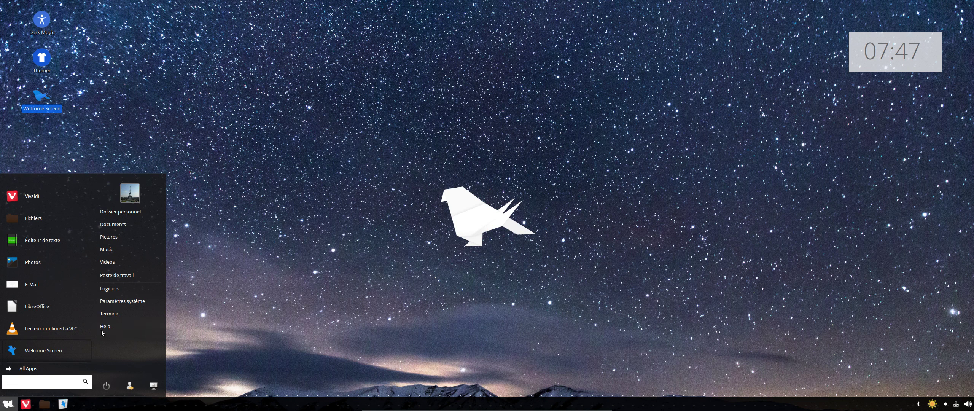
pyautogui.click(111, 314)
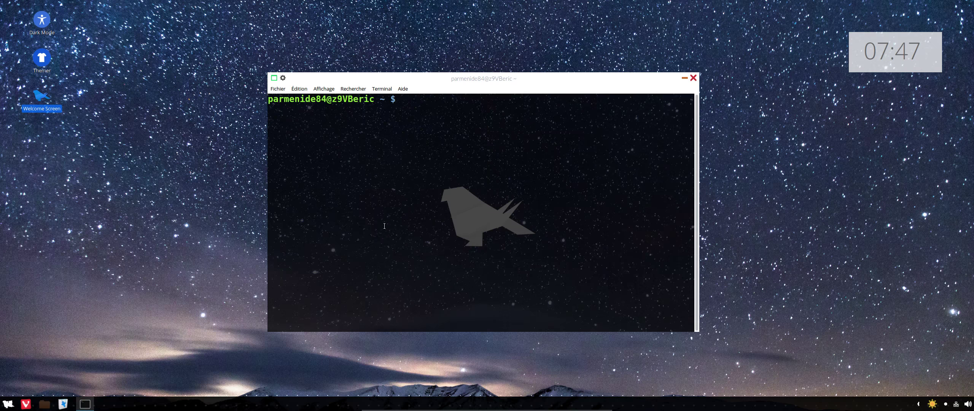
pyautogui.write('top')
pyautogui.press('Return')
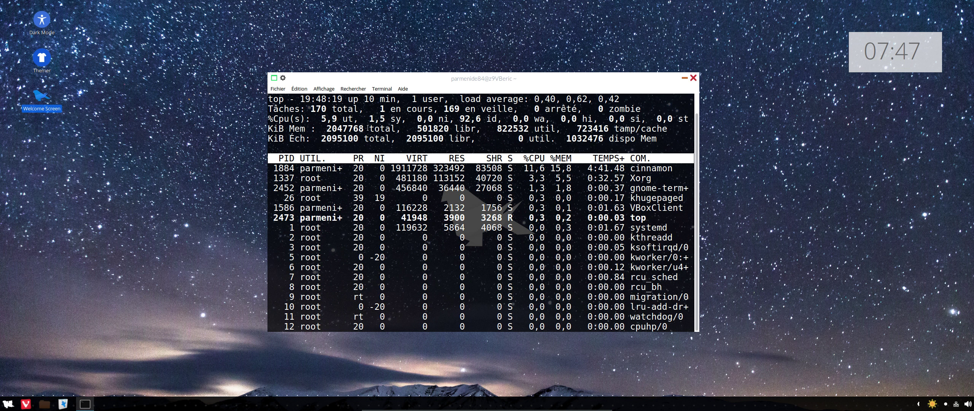
# - Highlight the total and used memory figures in the top summary, and quit top
pyautogui.moveTo(366, 128); pyautogui.dragTo(323, 132)
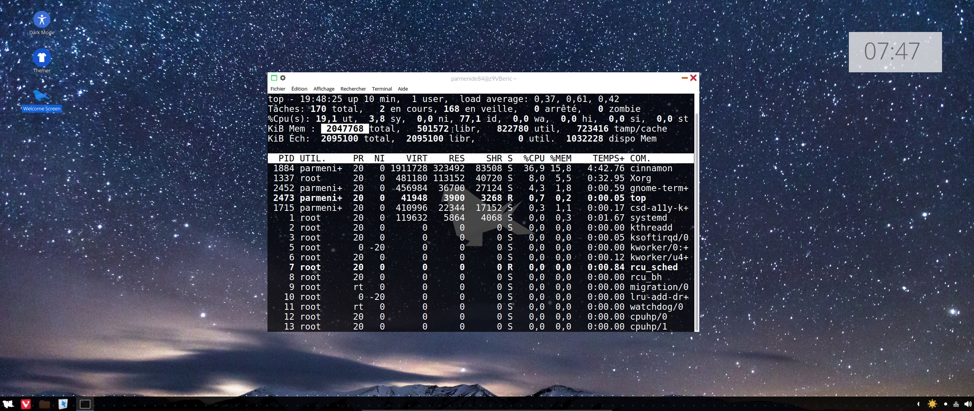
pyautogui.click(444, 137)
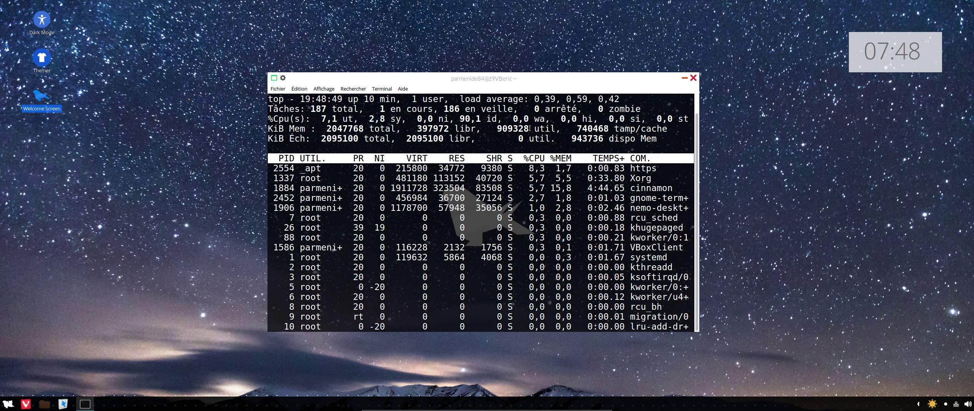
pyautogui.moveTo(529, 129); pyautogui.dragTo(490, 129)
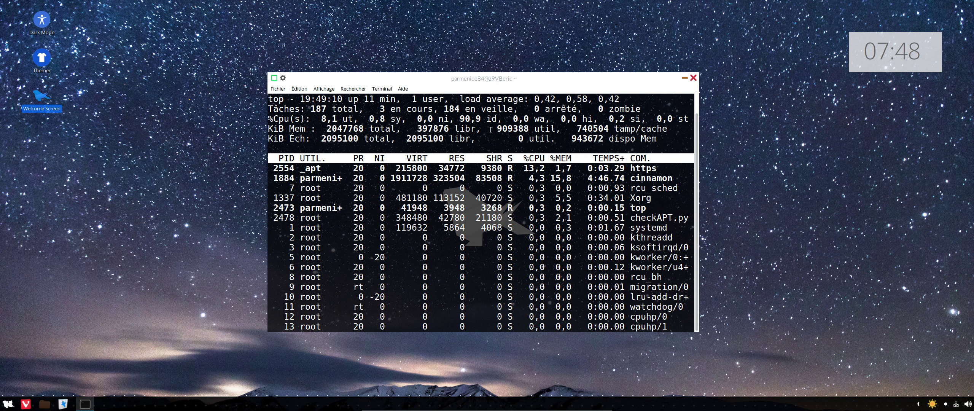
pyautogui.press('q')
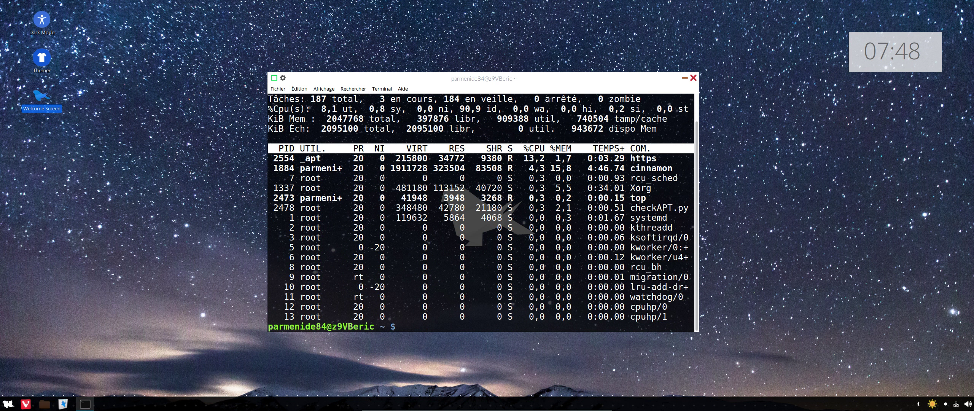
# - Run cal and uname -a to show the calendar and kernel information, and exit the terminal
pyautogui.write('cal')
pyautogui.press('Return')
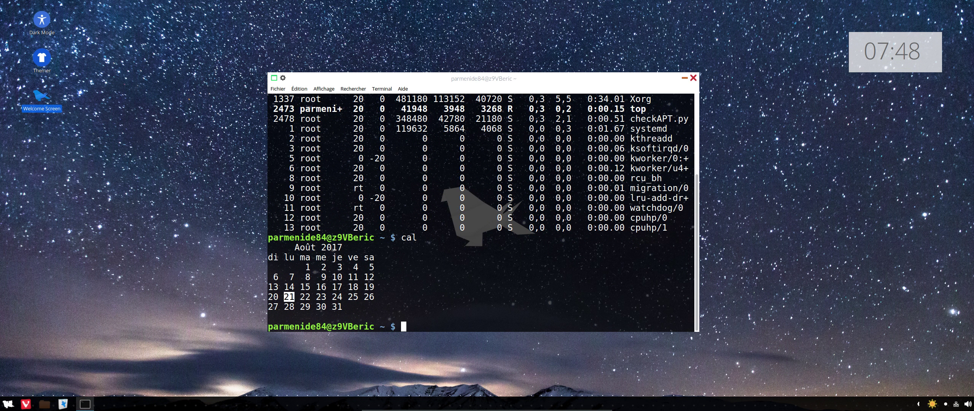
pyautogui.write('uname -a')
pyautogui.press('Return')
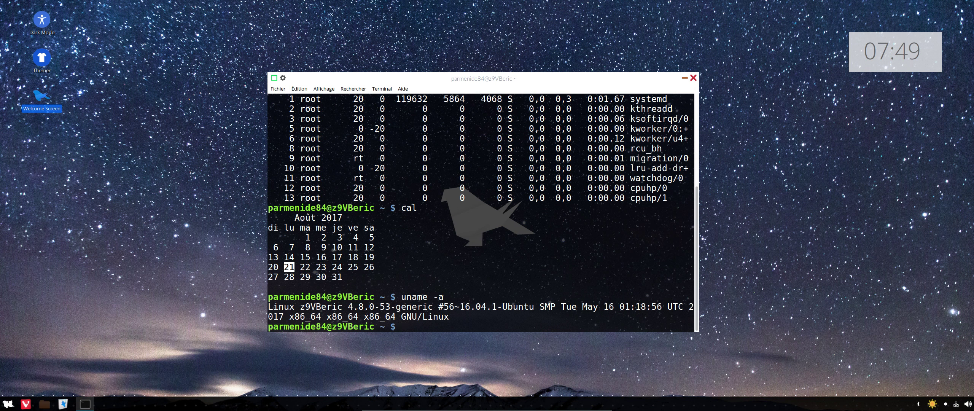
pyautogui.write('exit')
pyautogui.press('Return')
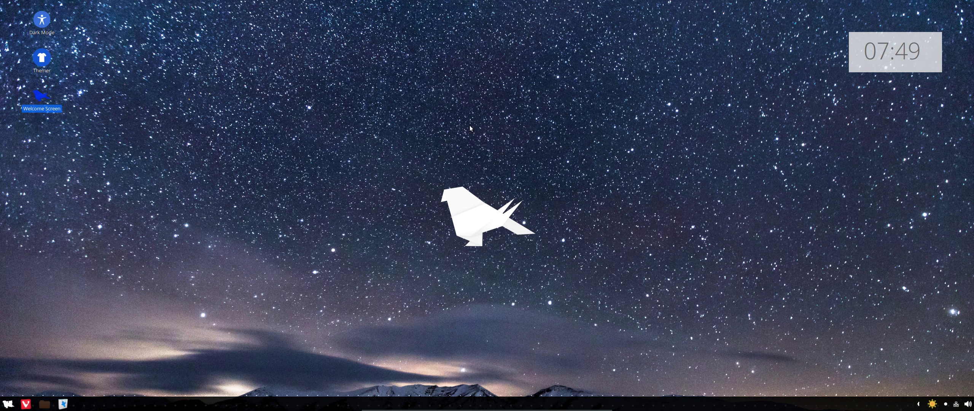
# - Open the system settings and view the Préférences section
pyautogui.click(8, 403)
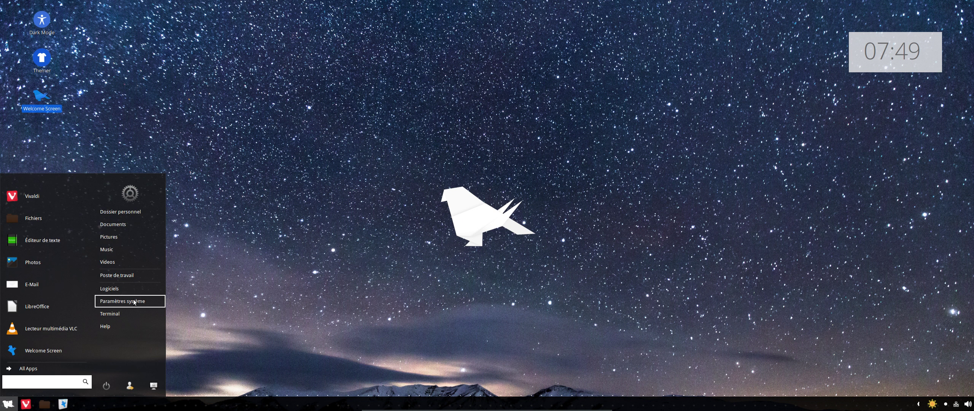
pyautogui.click(122, 301)
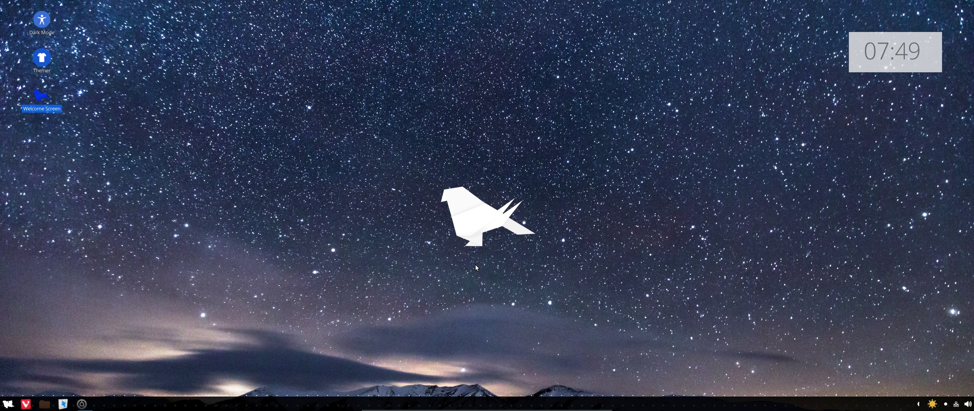
pyautogui.scroll(-3, 483, 253)
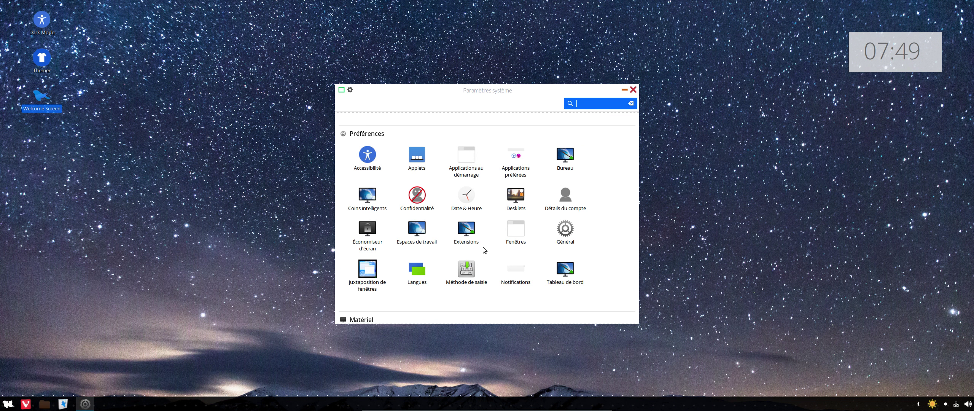
# - View the Matériel and Administration settings, and open Sources de mise à jour, authenticating with the account password
pyautogui.scroll(-1, 484, 250)
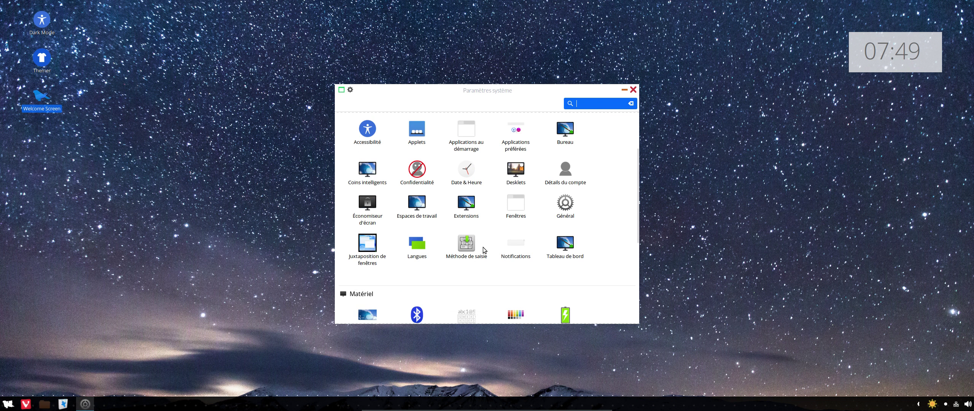
pyautogui.scroll(-3, 484, 250)
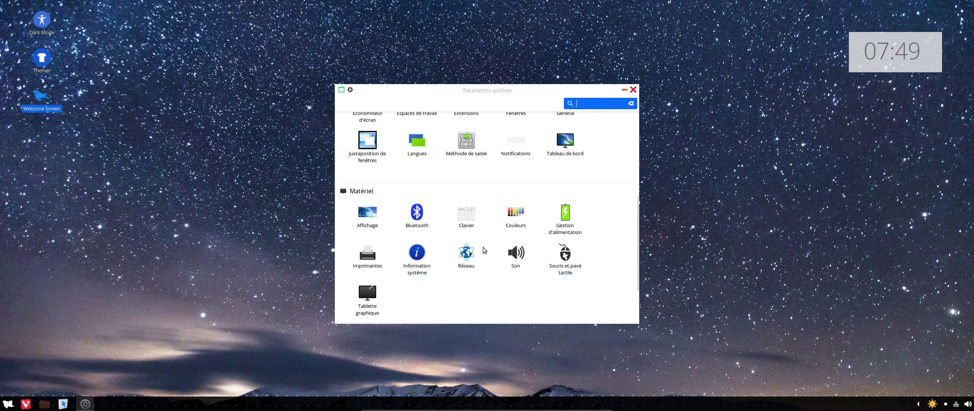
pyautogui.scroll(-1, 550, 259)
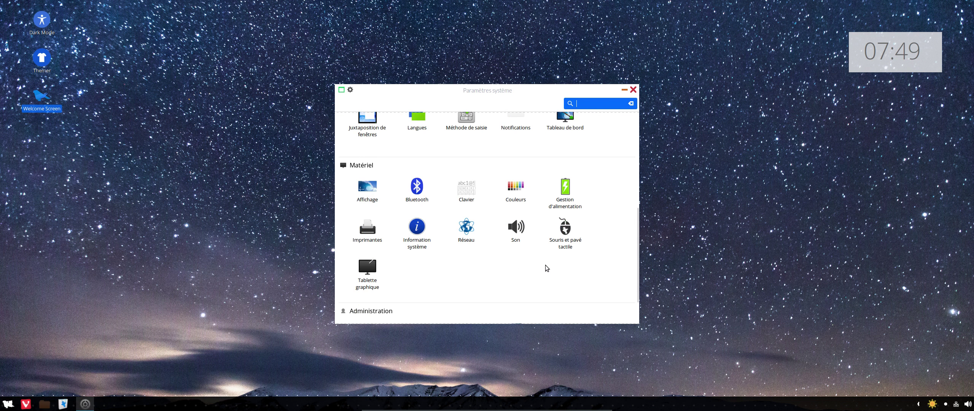
pyautogui.scroll(-2, 545, 266)
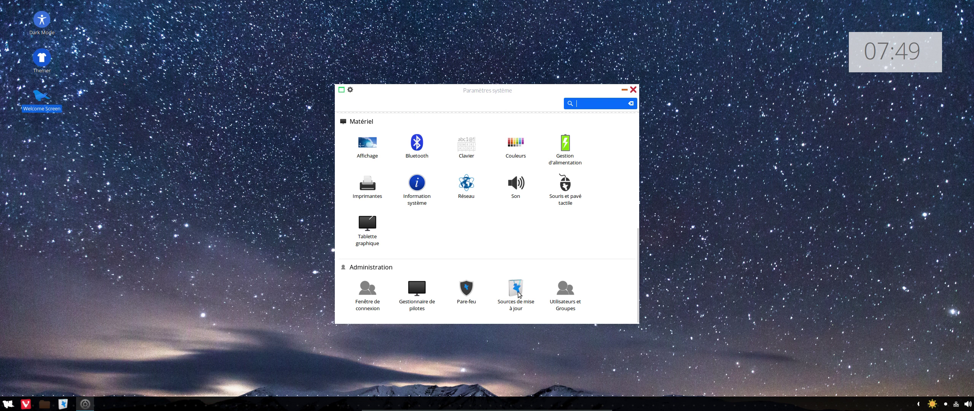
pyautogui.click(517, 292)
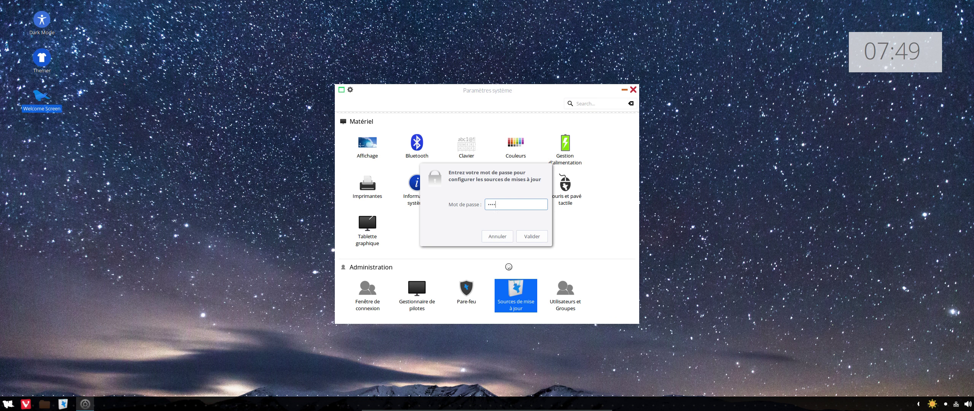
pyautogui.press('Return')
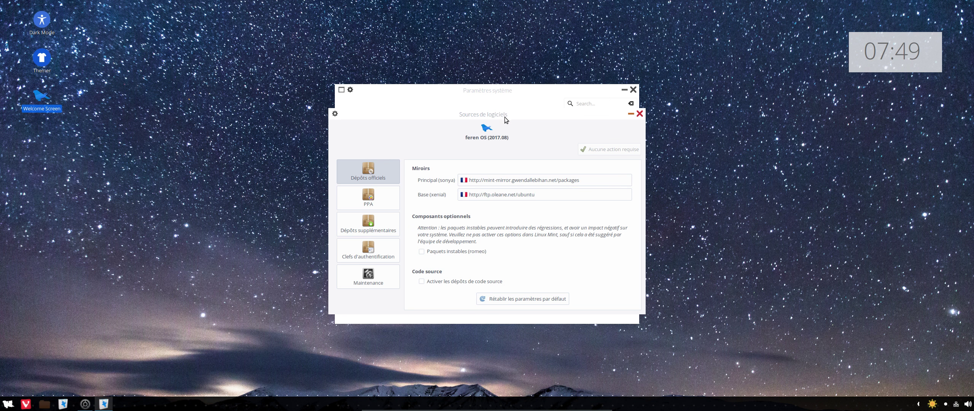
# - Move the Sources de logiciels window clear of the system settings and view its Dépôts officiels section
pyautogui.moveTo(505, 117); pyautogui.dragTo(489, 121)
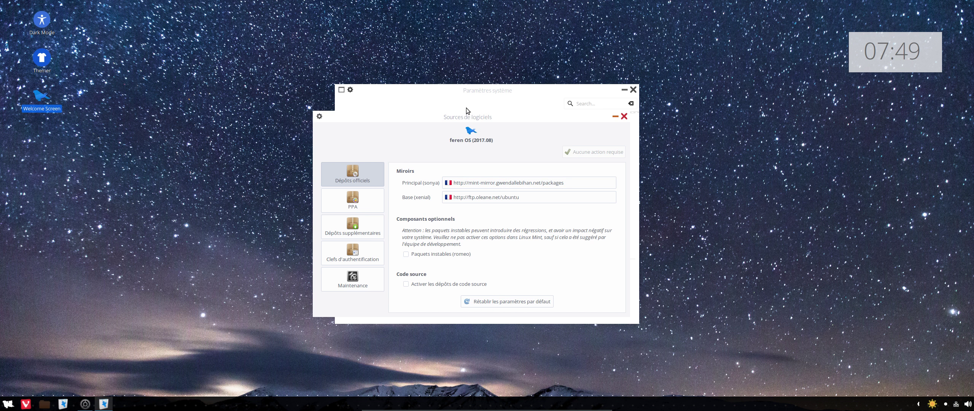
pyautogui.moveTo(471, 124); pyautogui.dragTo(345, 75)
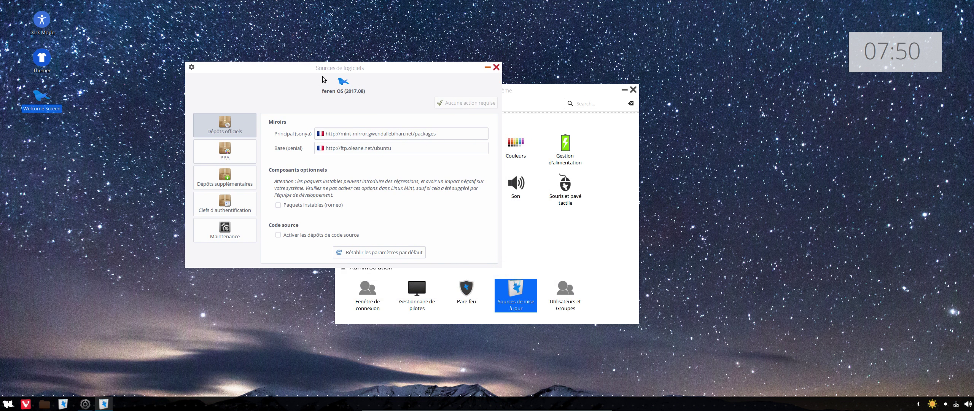
pyautogui.click(209, 136)
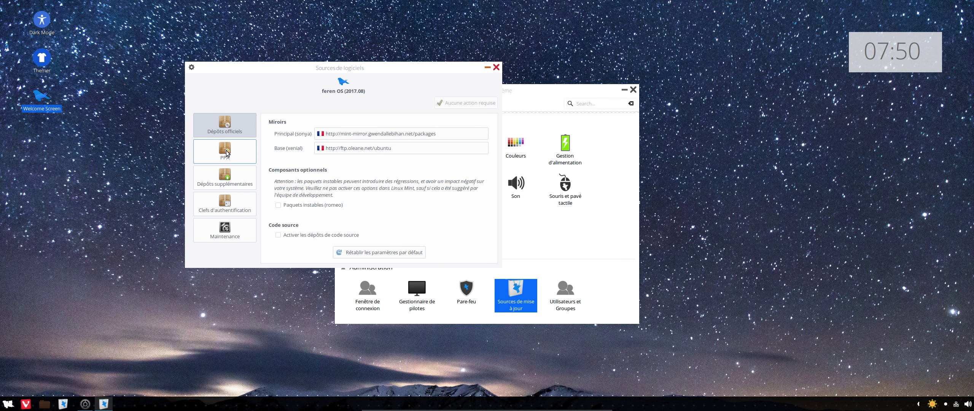
# - Review the full list of configured PPAs, from atareao/atareao through wine/wine-builds (Sources)
pyautogui.click(225, 154)
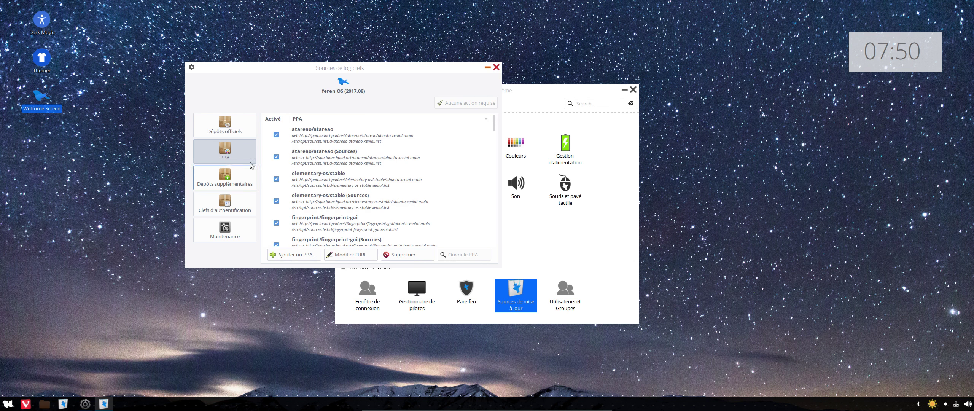
pyautogui.click(321, 142)
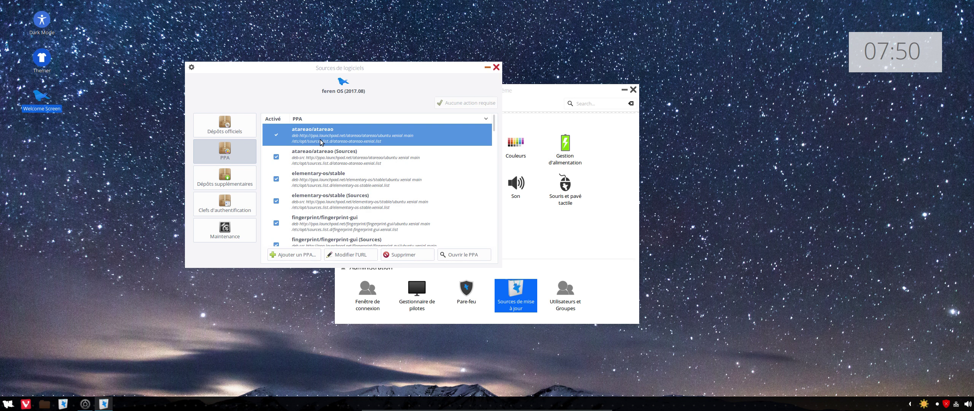
pyautogui.press('Down')
pyautogui.press('Down')
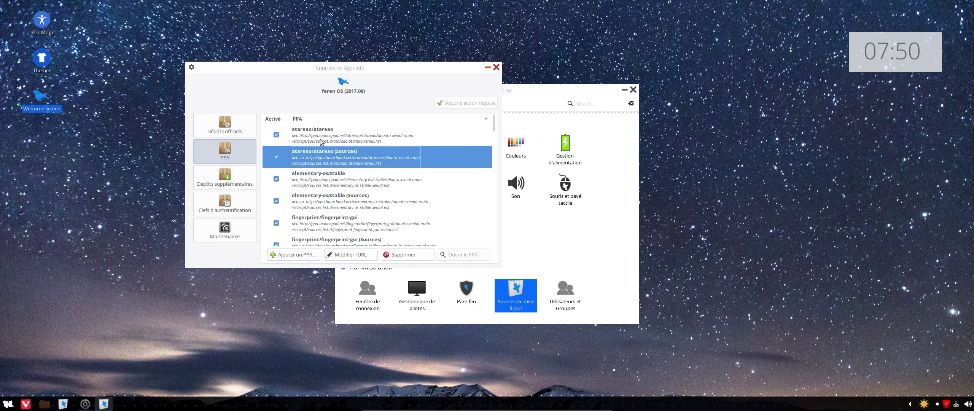
pyautogui.press('Down')
pyautogui.press('Down')
pyautogui.press('Down')
pyautogui.press('Down')
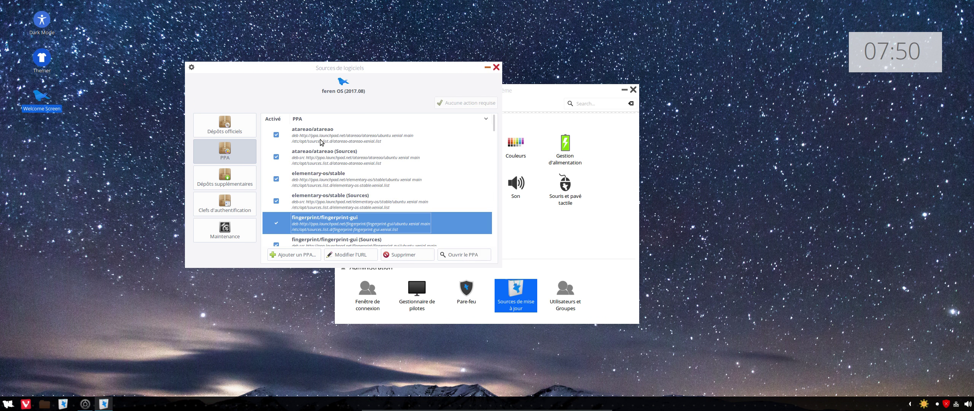
pyautogui.press('Down')
pyautogui.press('Down')
pyautogui.press('Down')
pyautogui.press('Down')
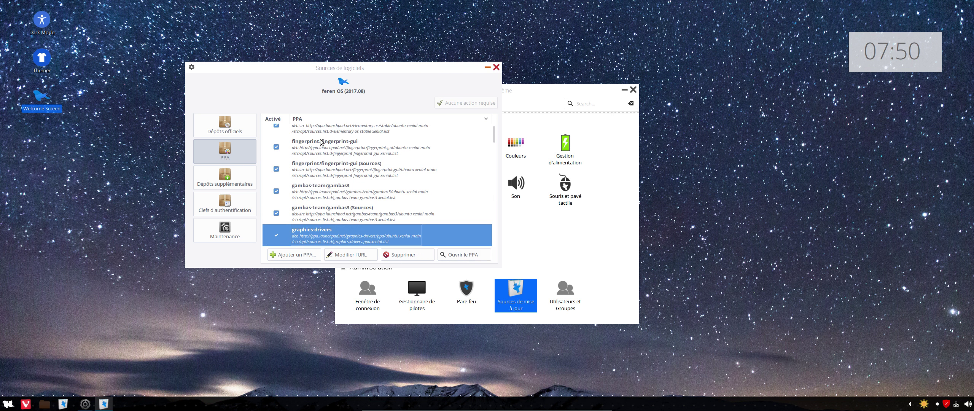
pyautogui.press('Down')
pyautogui.press('Down')
pyautogui.press('Down')
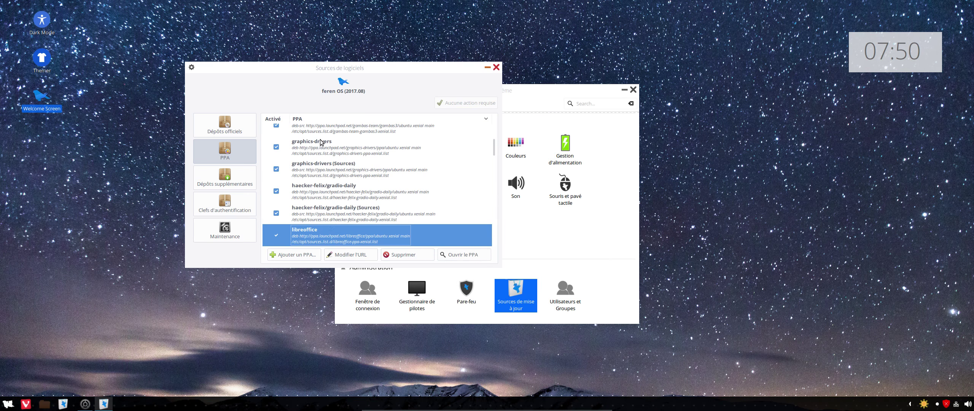
pyautogui.press('Down')
pyautogui.press('Down')
pyautogui.press('Down')
pyautogui.press('Down')
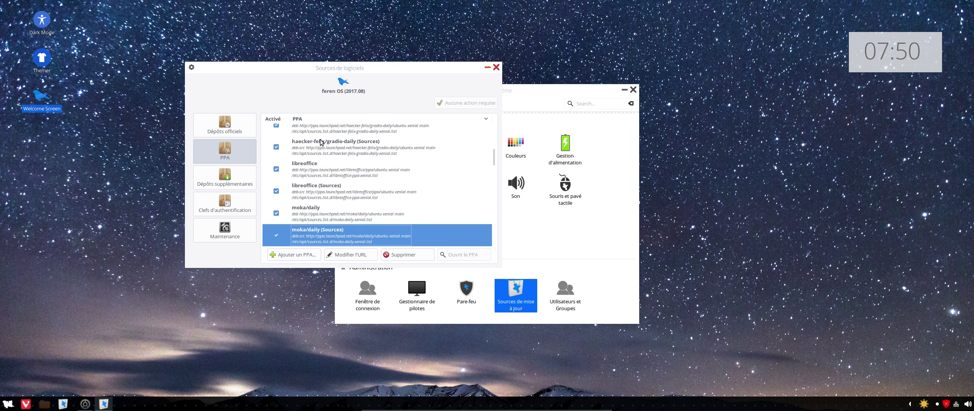
pyautogui.press('Down')
pyautogui.press('Down')
pyautogui.press('Down')
pyautogui.press('Down')
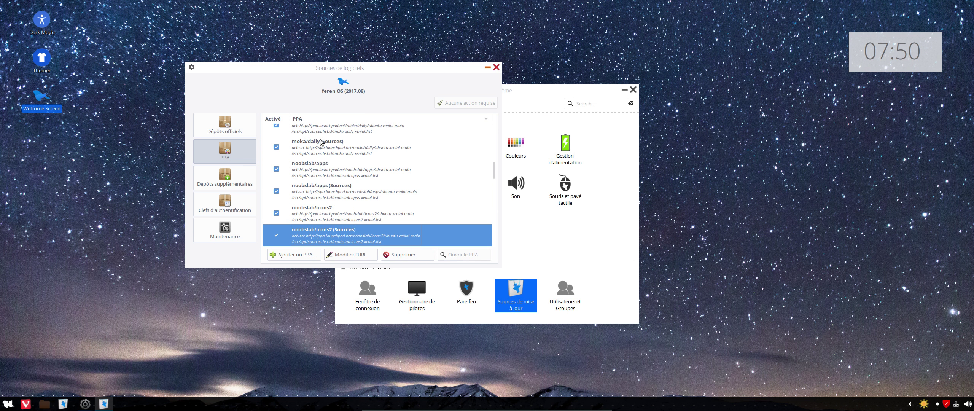
pyautogui.press('Down')
pyautogui.press('Down')
pyautogui.press('Down')
pyautogui.press('Down')
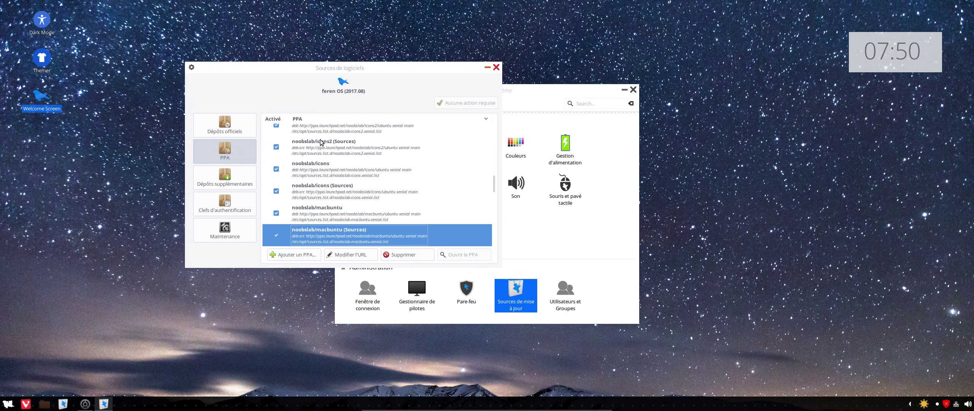
pyautogui.press('Down')
pyautogui.press('Down')
pyautogui.press('Down')
pyautogui.press('Down')
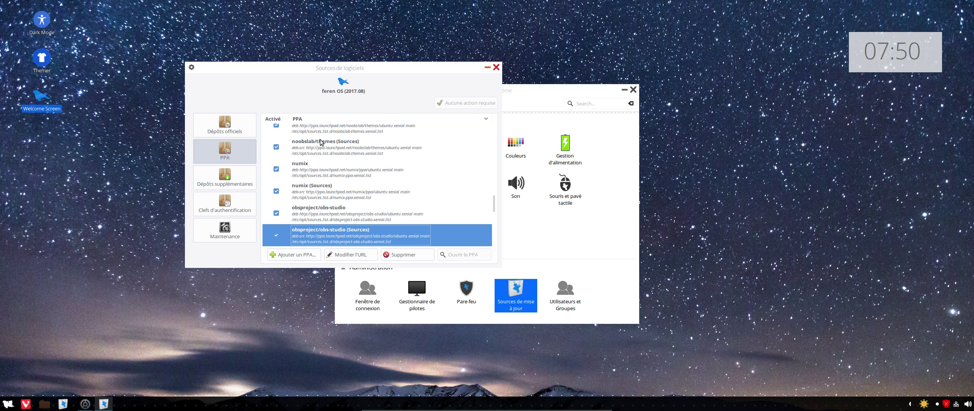
pyautogui.press('Down')
pyautogui.press('Down')
pyautogui.press('Down')
pyautogui.press('Down')
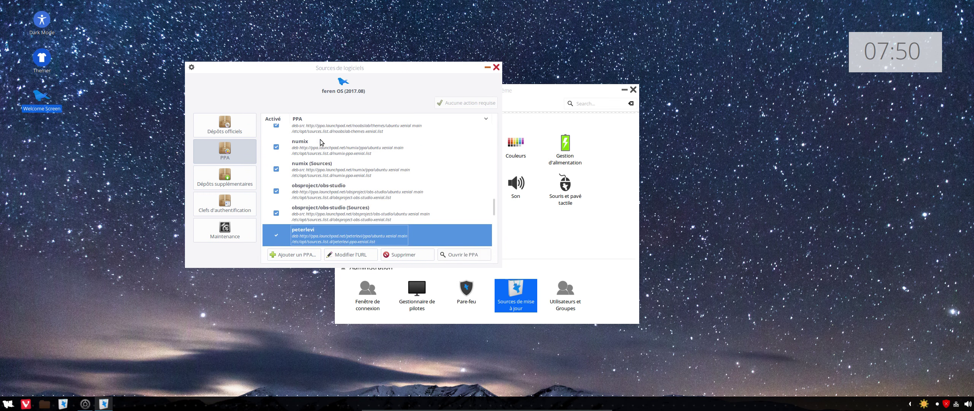
pyautogui.press('Down')
pyautogui.press('Down')
pyautogui.press('Down')
pyautogui.press('Down')
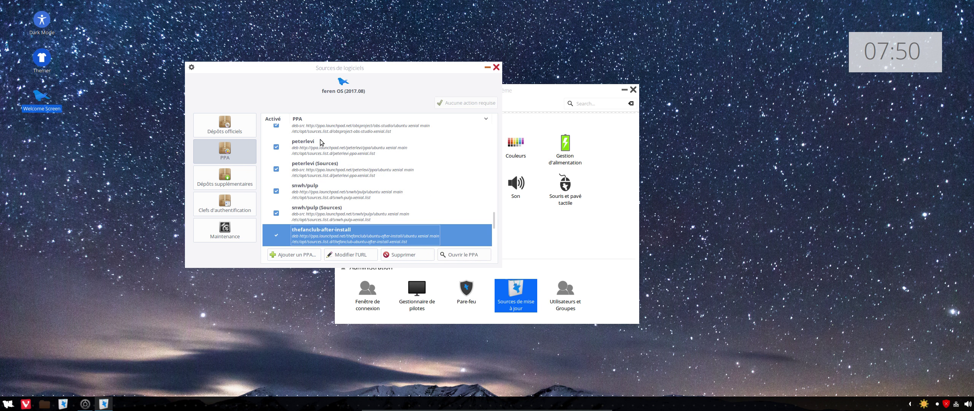
pyautogui.press('Down')
pyautogui.press('Down')
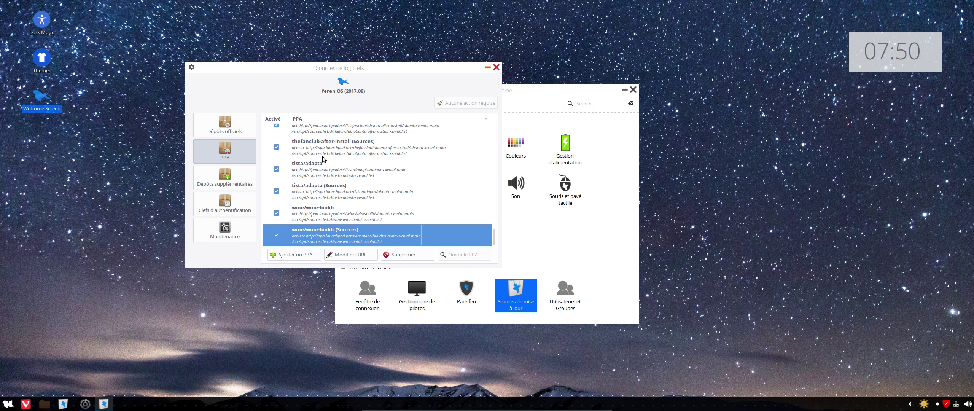
pyautogui.scroll(10, 327, 168)
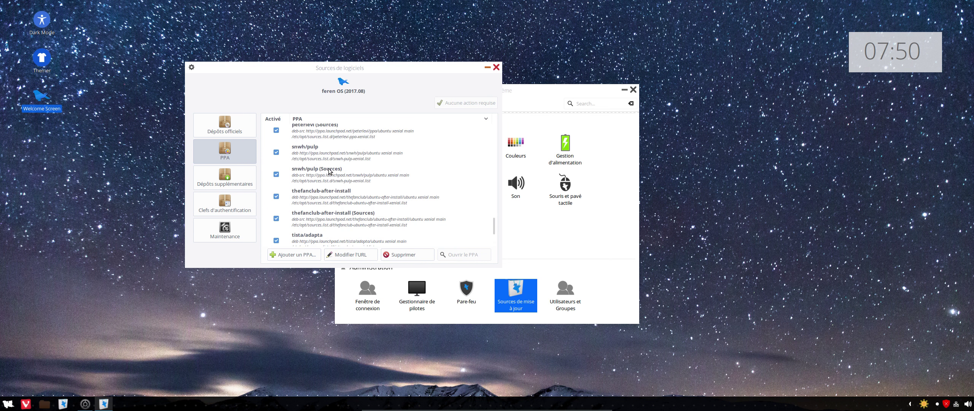
pyautogui.scroll(10, 330, 171)
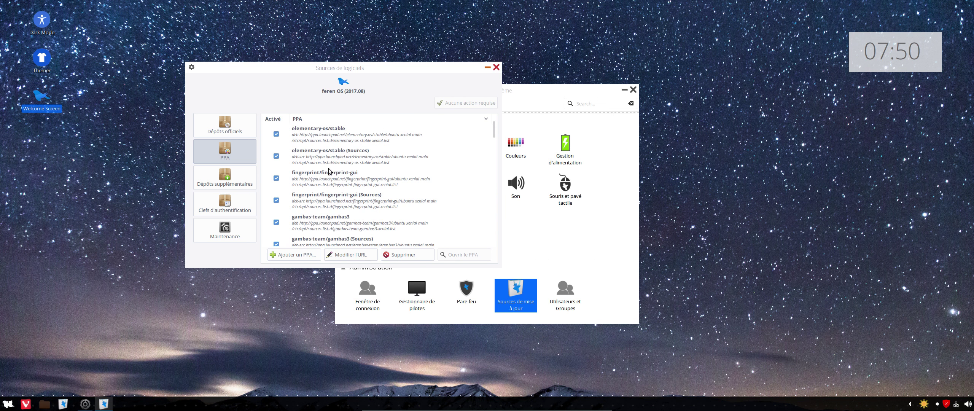
# - Close the Sources de logiciels window and the system settings window to return to the desktop
pyautogui.click(496, 68)
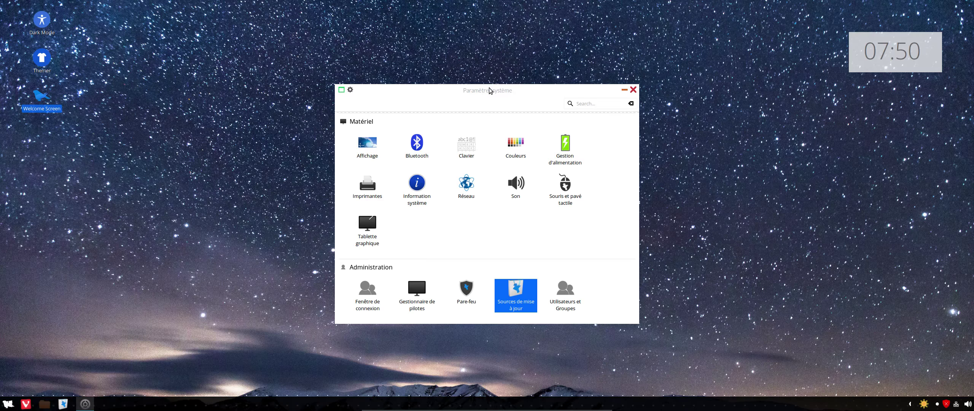
pyautogui.moveTo(463, 91); pyautogui.dragTo(442, 39)
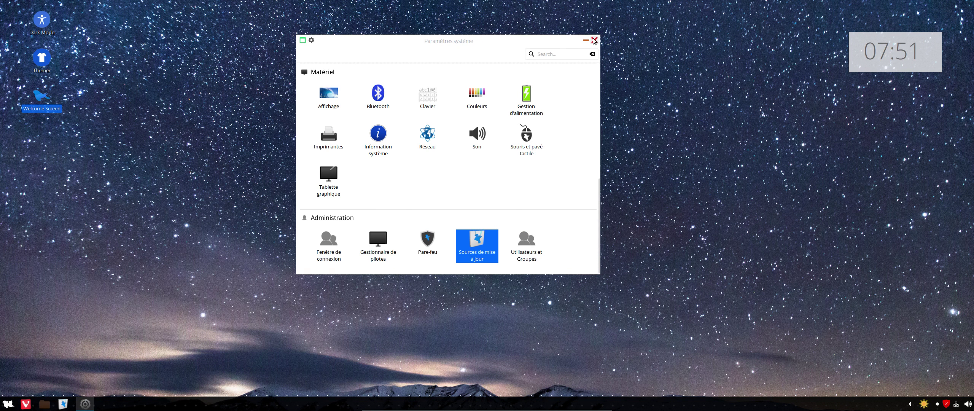
pyautogui.click(594, 40)
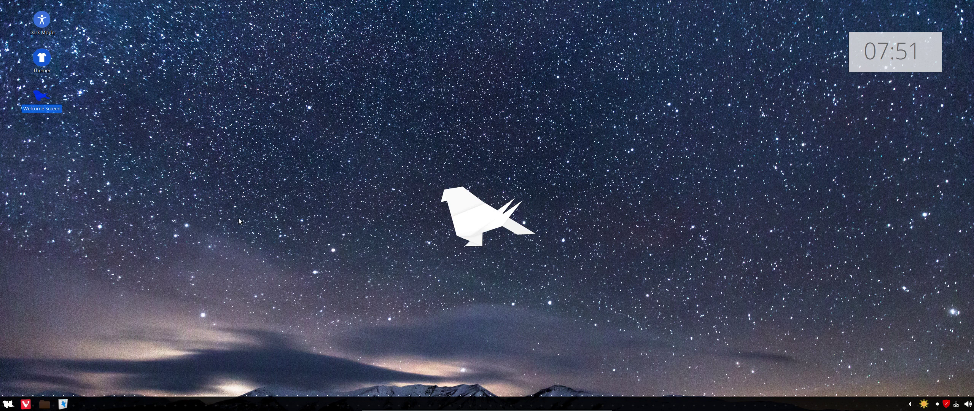
# - Open the software centre to view its featured applications page, and dismiss its window
pyautogui.click(6, 405)
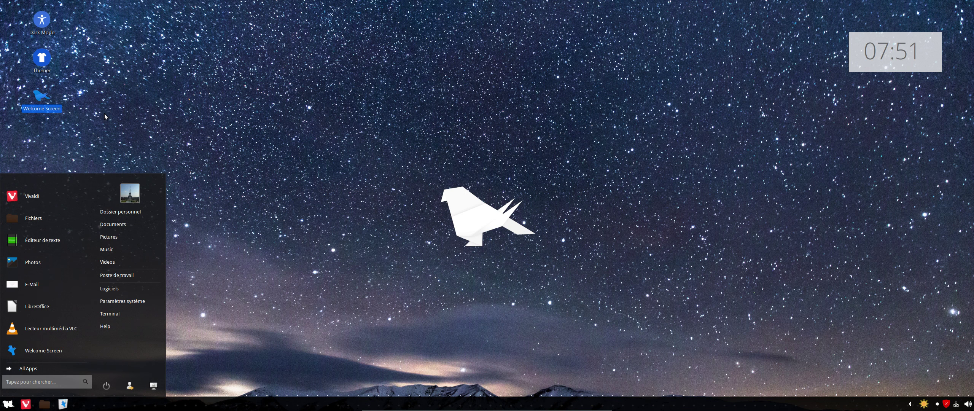
pyautogui.click(248, 159)
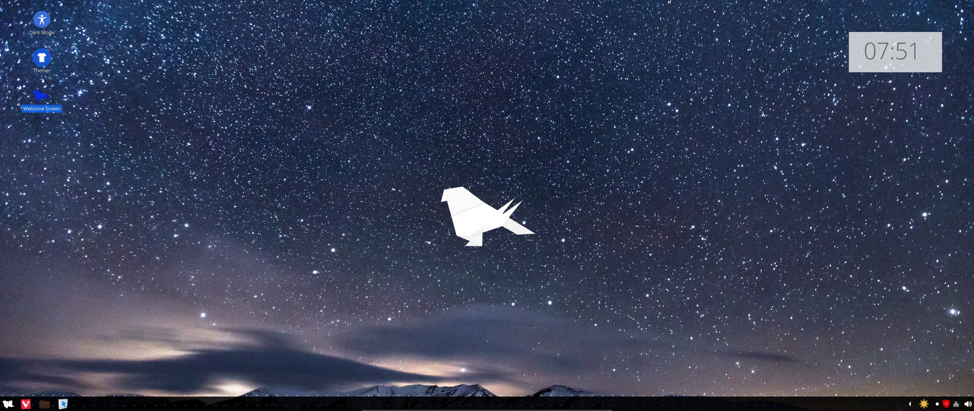
pyautogui.click(7, 404)
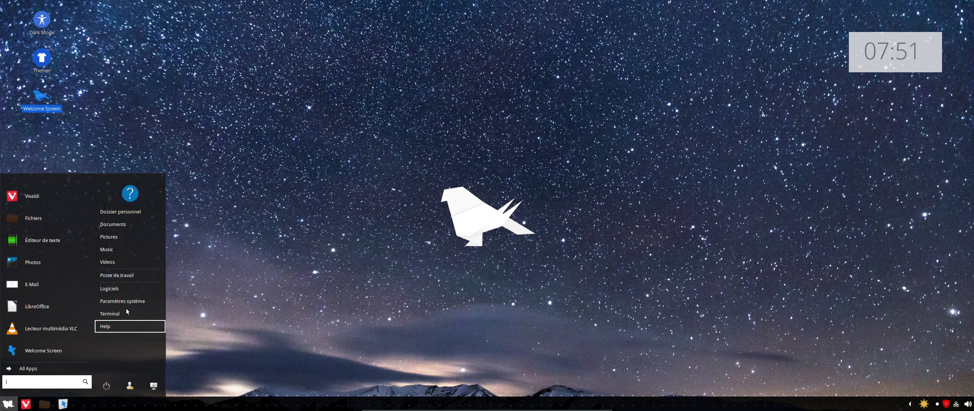
pyautogui.click(172, 289)
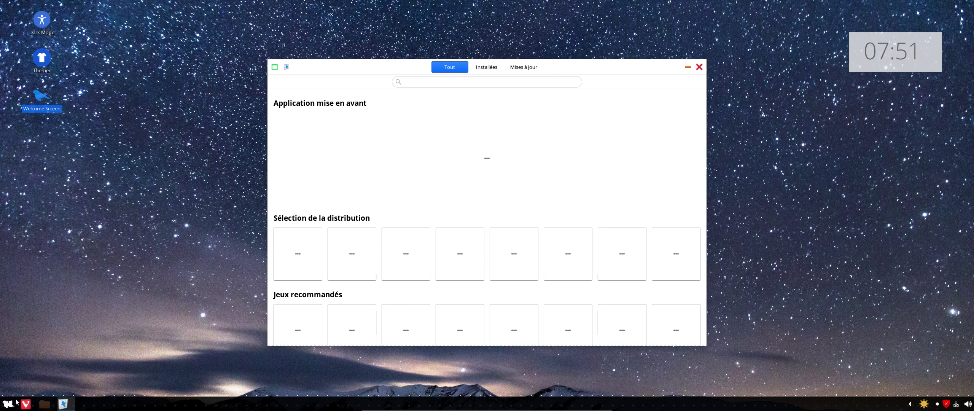
pyautogui.click(687, 68)
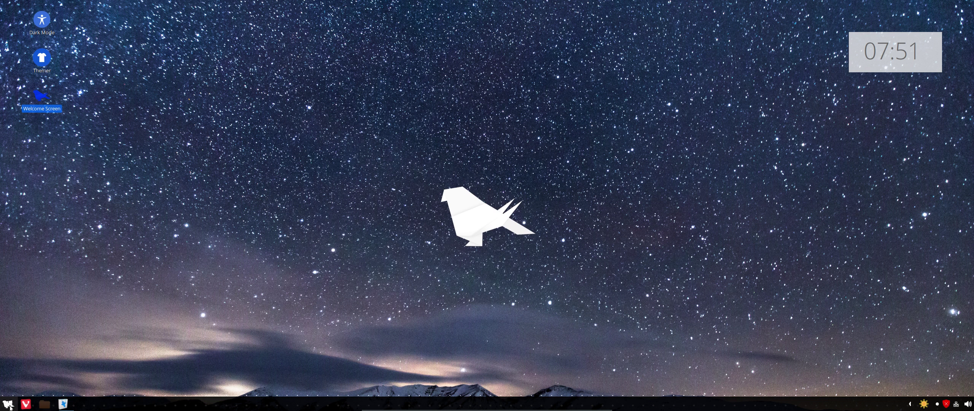
# - Show the full list of installed applications and view the Accessoires category
pyautogui.click(11, 404)
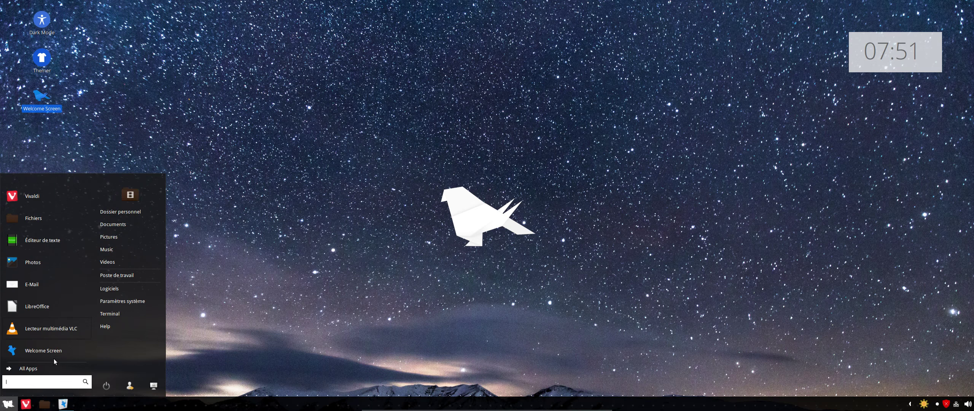
pyautogui.click(27, 369)
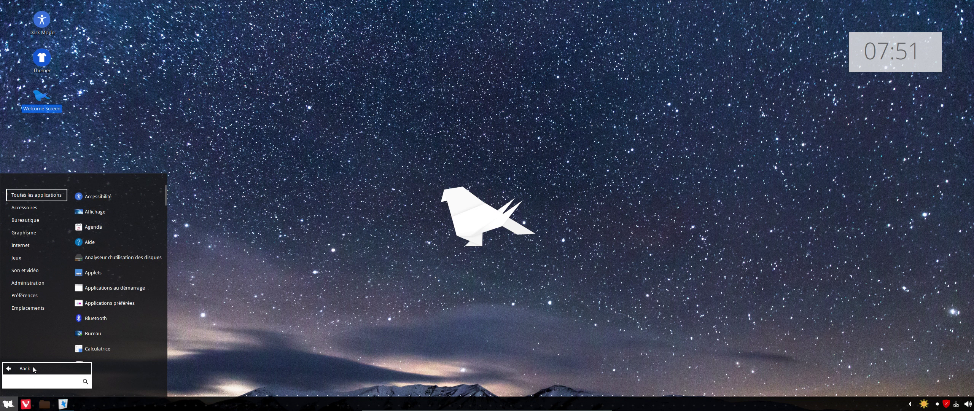
pyautogui.click(27, 208)
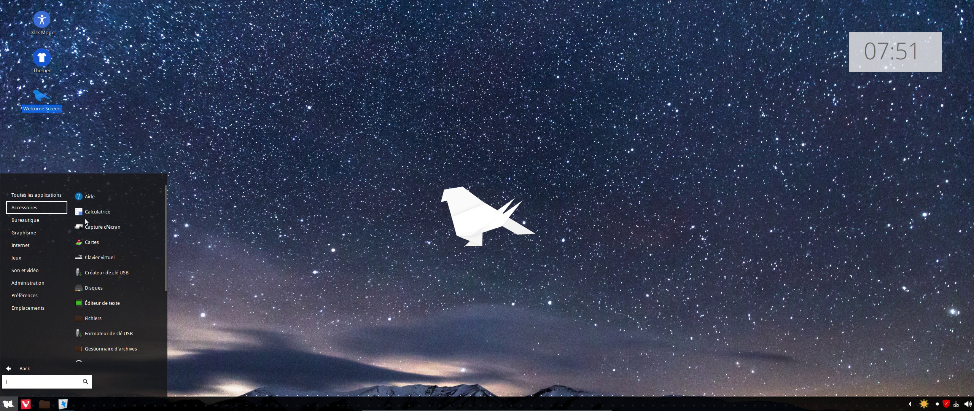
# - Review the applications in the Accessoires, Bureautique, Graphisme, Internet, Jeux and Son et vidéo categories
pyautogui.scroll(-4, 86, 220)
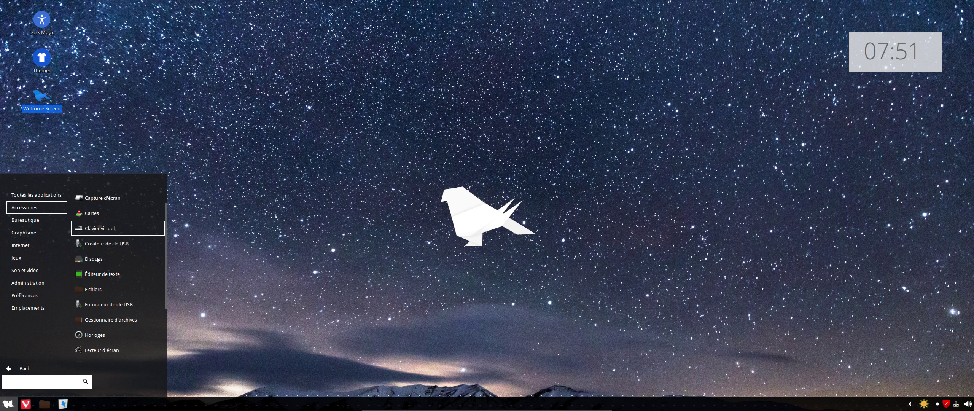
pyautogui.click(19, 222)
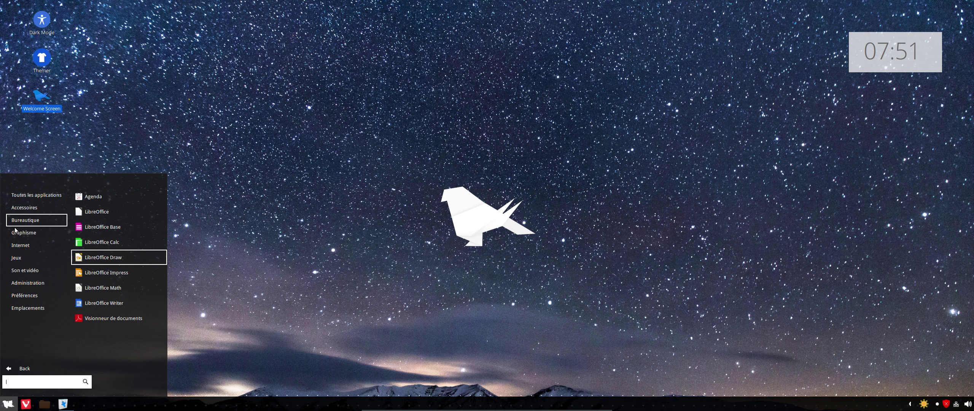
pyautogui.click(20, 233)
pyautogui.click(42, 246)
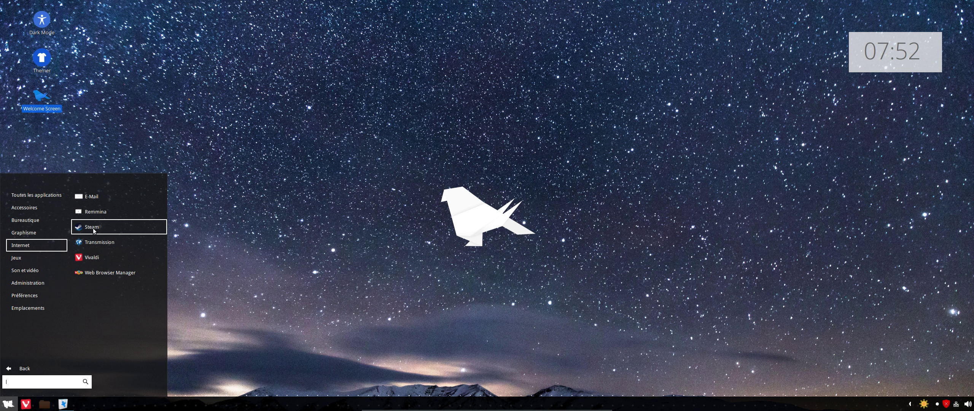
pyautogui.click(19, 259)
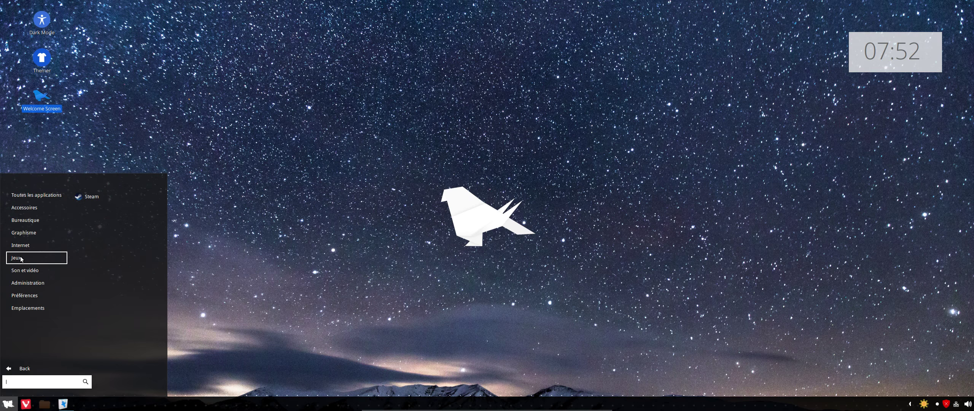
pyautogui.click(29, 273)
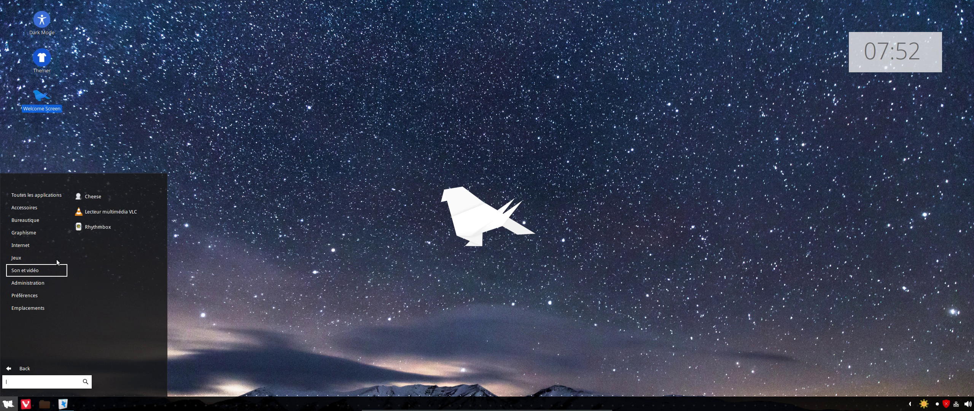
# - Launch Lecteur multimédia VLC, view its version information, and close both the information window and the player
pyautogui.click(115, 212)
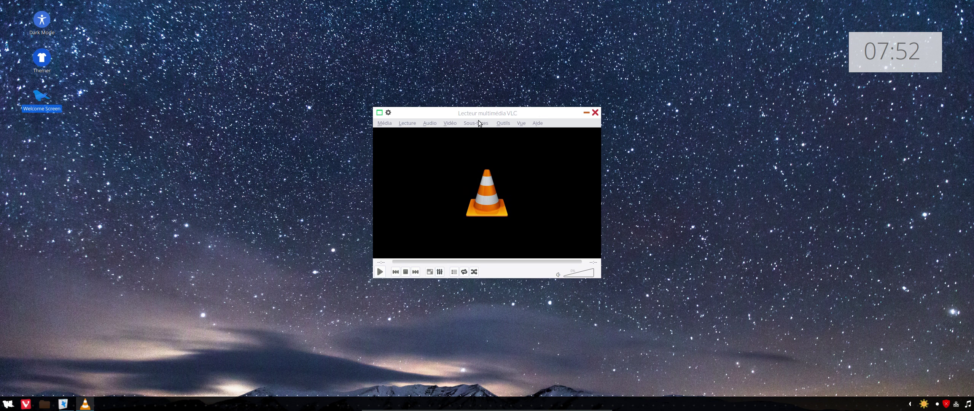
pyautogui.click(537, 124)
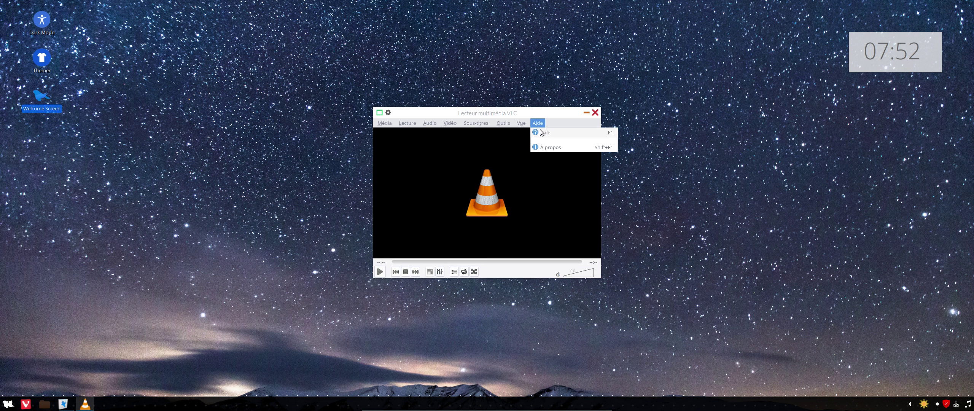
pyautogui.click(559, 146)
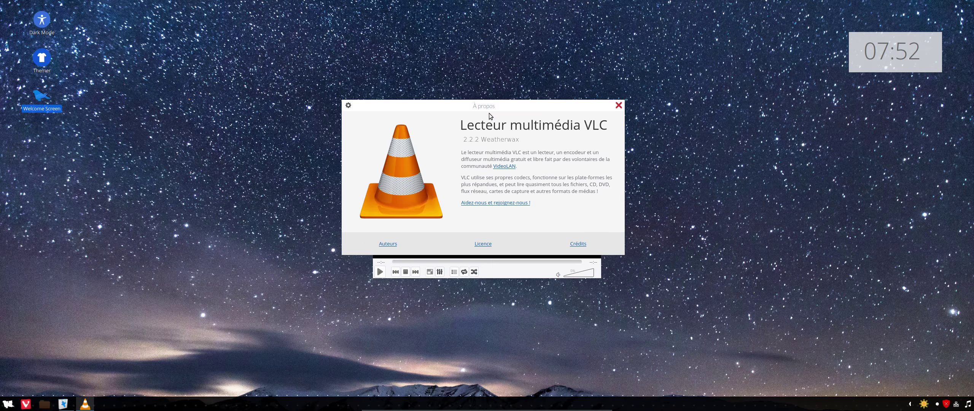
pyautogui.moveTo(489, 107); pyautogui.dragTo(449, 90)
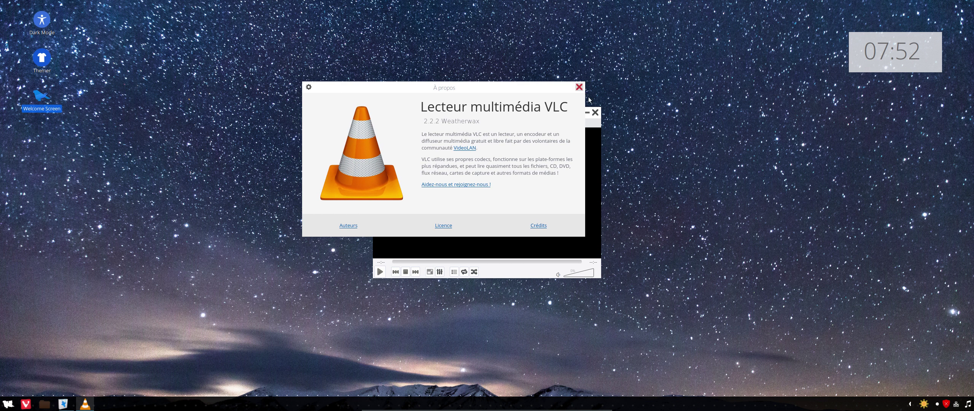
pyautogui.click(579, 87)
pyautogui.click(595, 113)
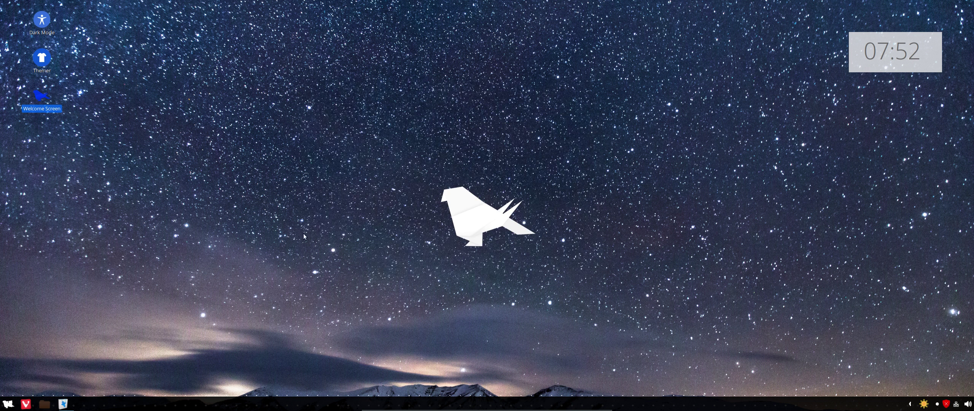
# - Browse the Son et vidéo and Administration application categories and launch Moniteur système
pyautogui.click(9, 404)
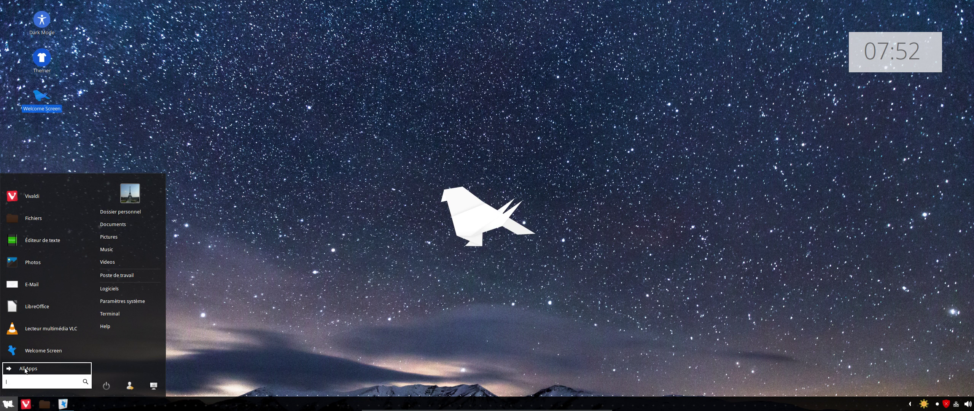
pyautogui.click(40, 368)
pyautogui.moveTo(33, 273)
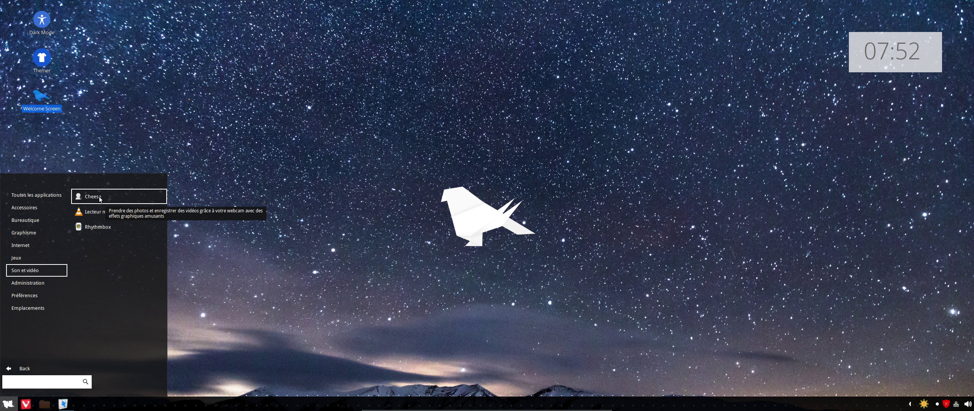
pyautogui.moveTo(39, 287)
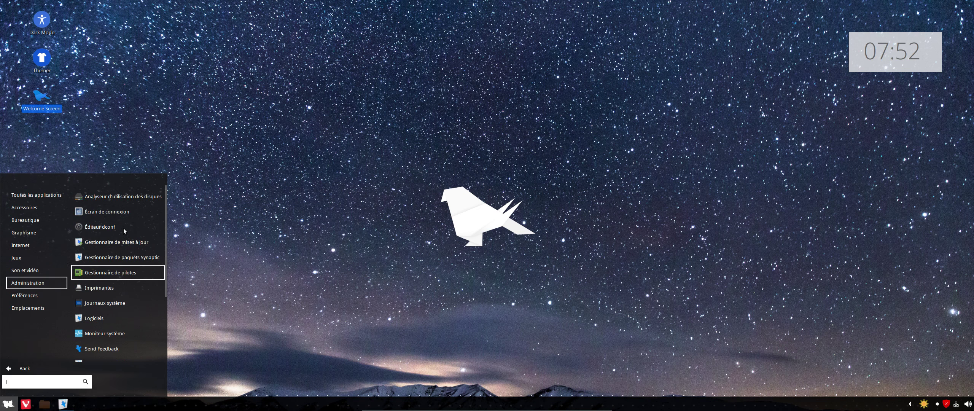
pyautogui.scroll(-5, 122, 241)
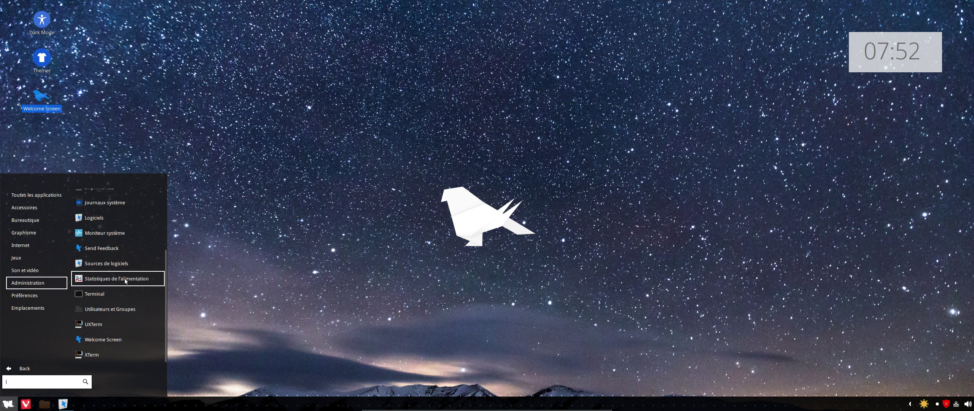
pyautogui.rightClick(120, 237)
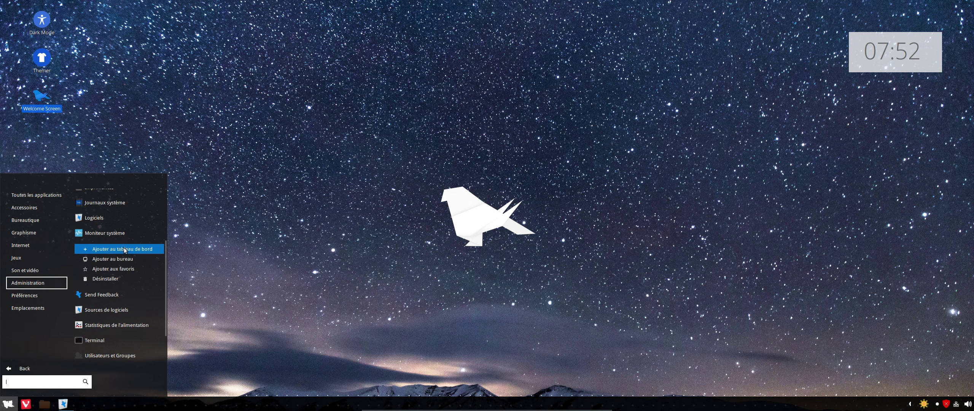
pyautogui.click(118, 235)
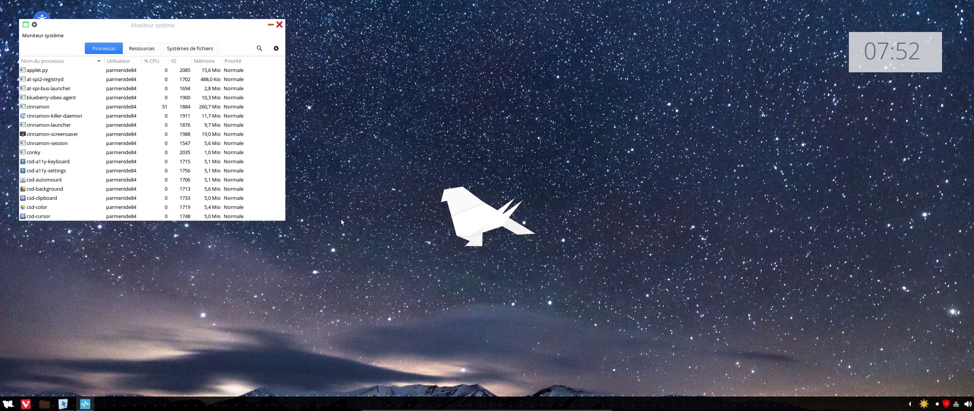
# - Examine the CPU, memory and network history graphs in the maximized Moniteur système window, and close it
pyautogui.click(141, 49)
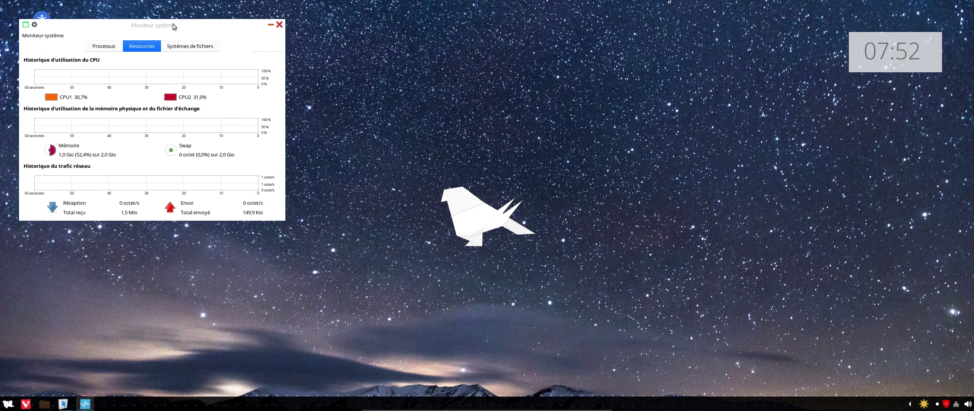
pyautogui.moveTo(220, 35); pyautogui.dragTo(376, 61)
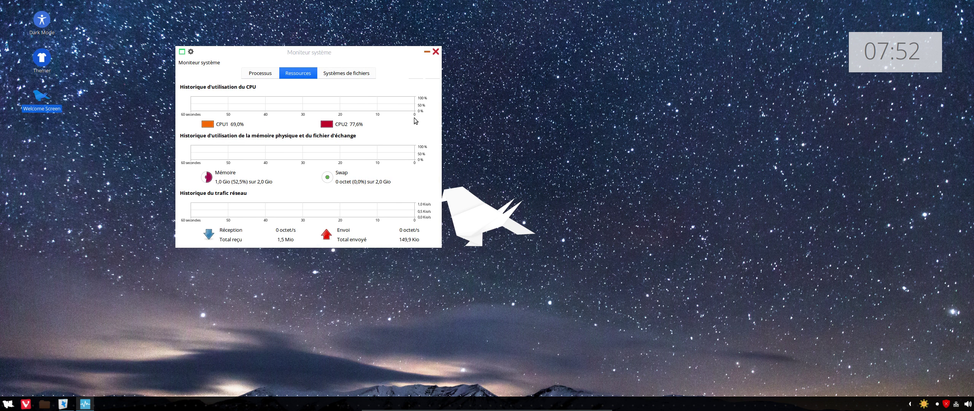
pyautogui.moveTo(319, 56); pyautogui.dragTo(361, 1)
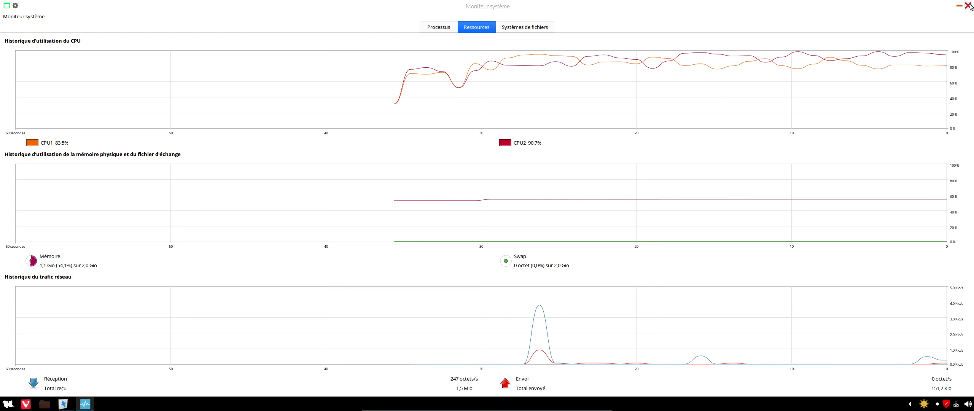
pyautogui.click(968, 6)
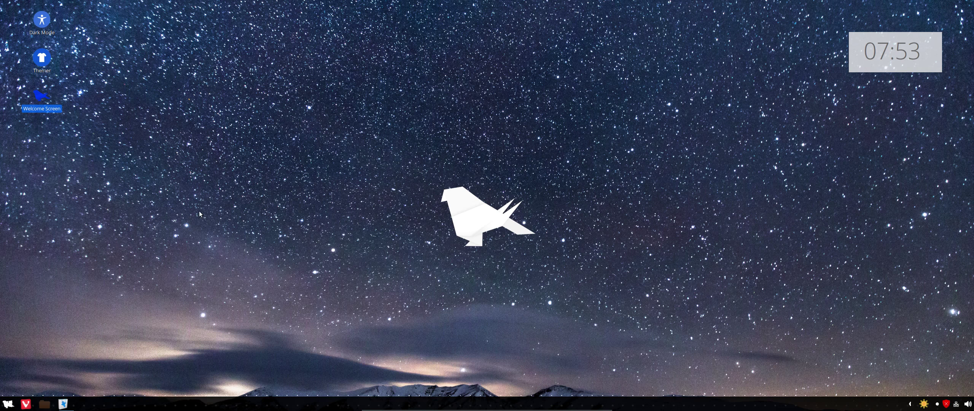
# - Change the desktop background to the Unsplash 6 image from the Neon collection
pyautogui.rightClick(238, 159)
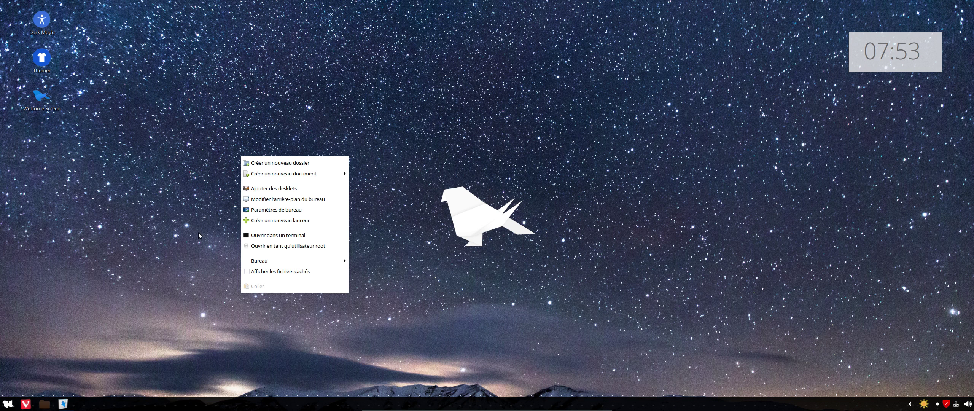
pyautogui.click(283, 203)
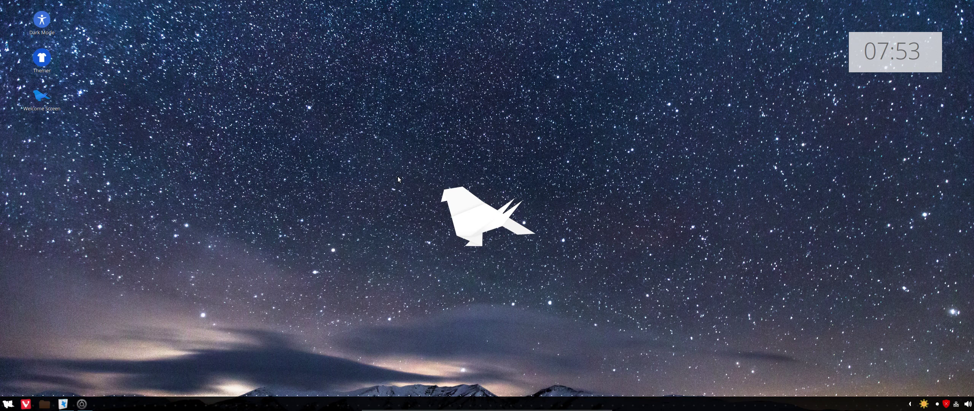
pyautogui.scroll(-5, 536, 209)
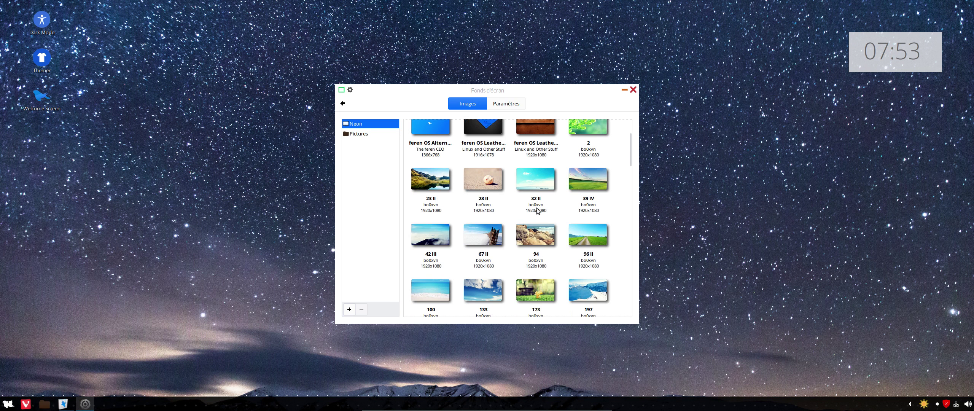
pyautogui.scroll(-4, 536, 208)
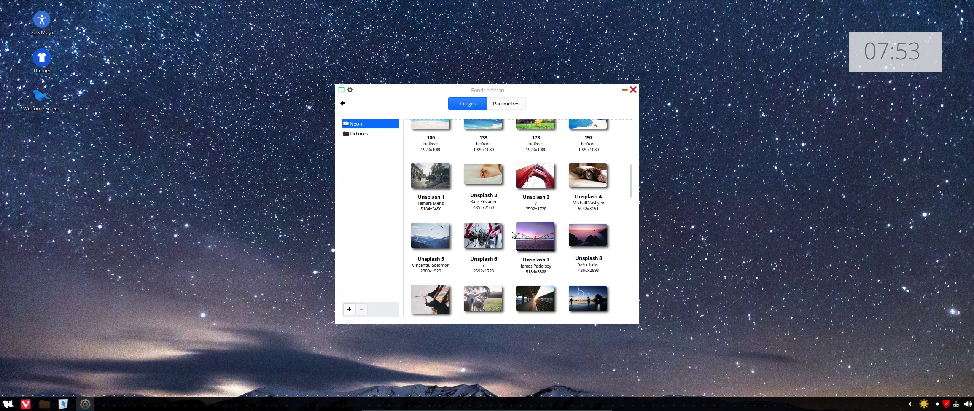
pyautogui.click(493, 239)
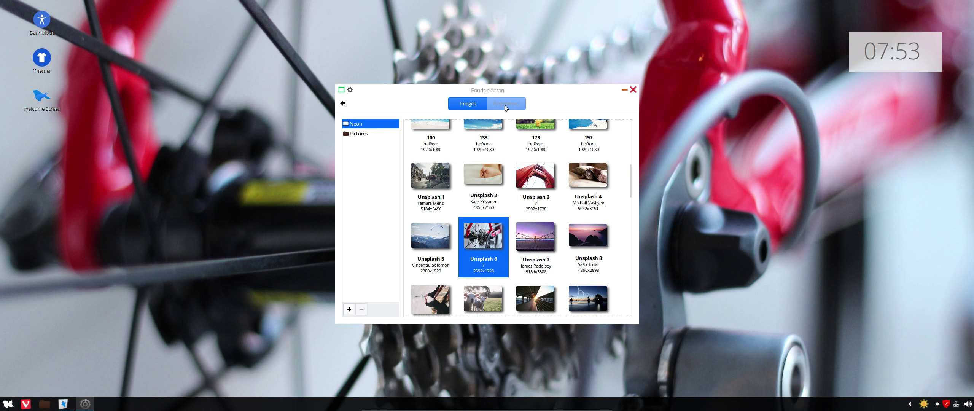
# - Set the background's image aspect to Étiré and close the Fonds d'écran window
pyautogui.click(505, 105)
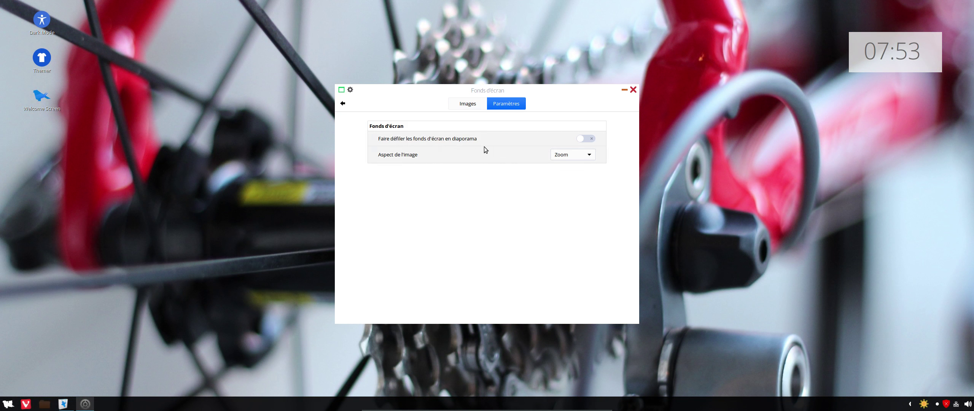
pyautogui.click(585, 155)
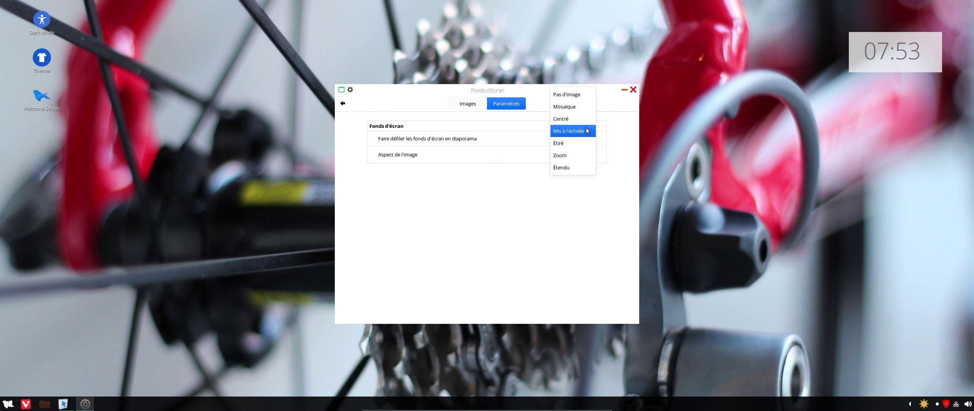
pyautogui.click(575, 143)
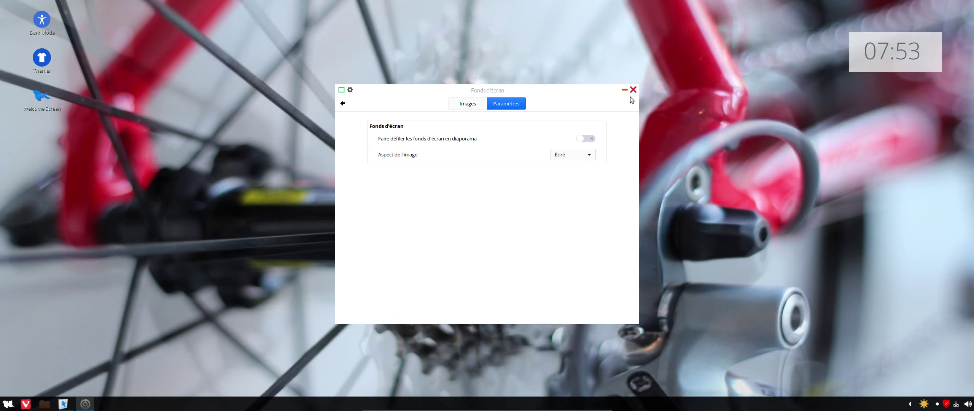
pyautogui.click(633, 90)
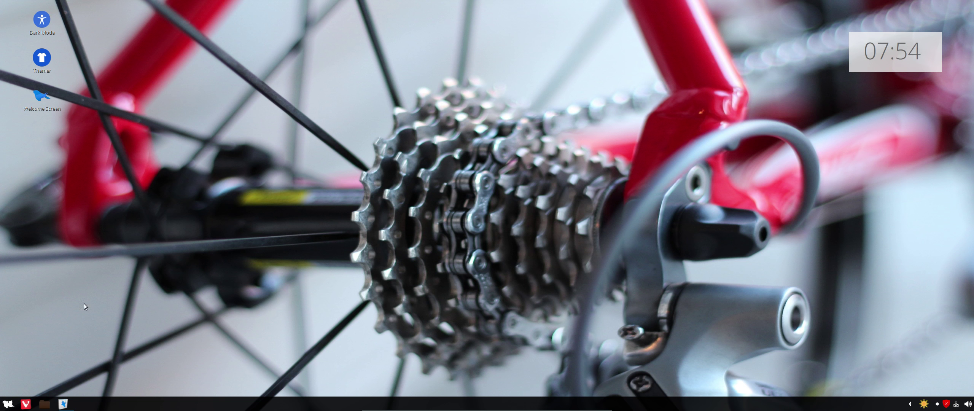
# - Browse the Administration, Préférences and Emplacements categories in the full application list, and close the menu
pyautogui.click(8, 403)
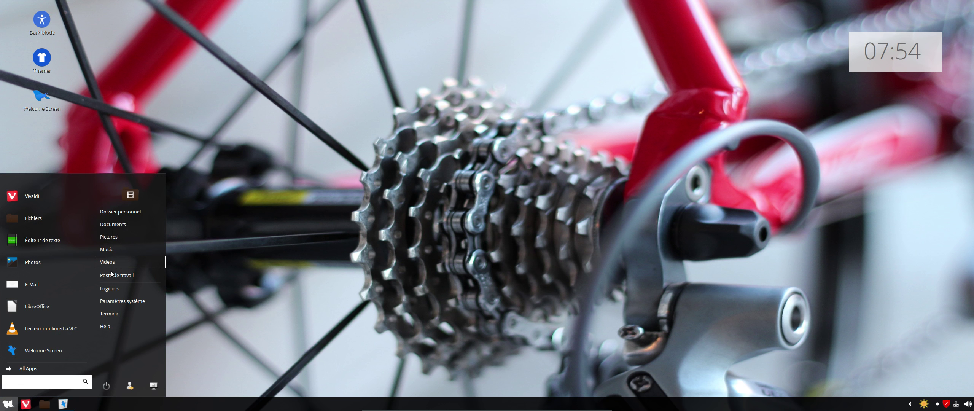
pyautogui.click(34, 367)
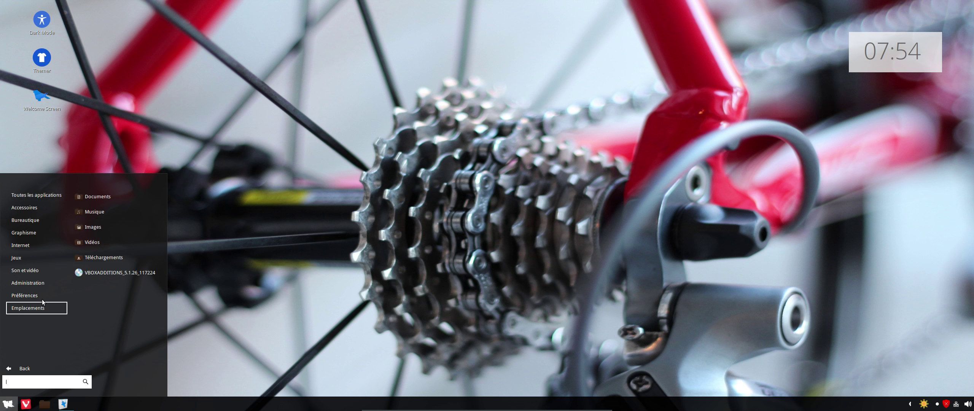
pyautogui.click(40, 283)
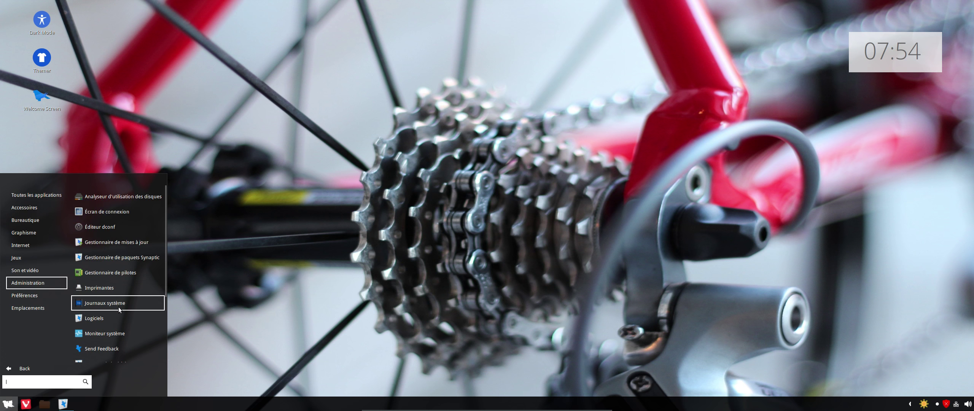
pyautogui.scroll(-5, 119, 306)
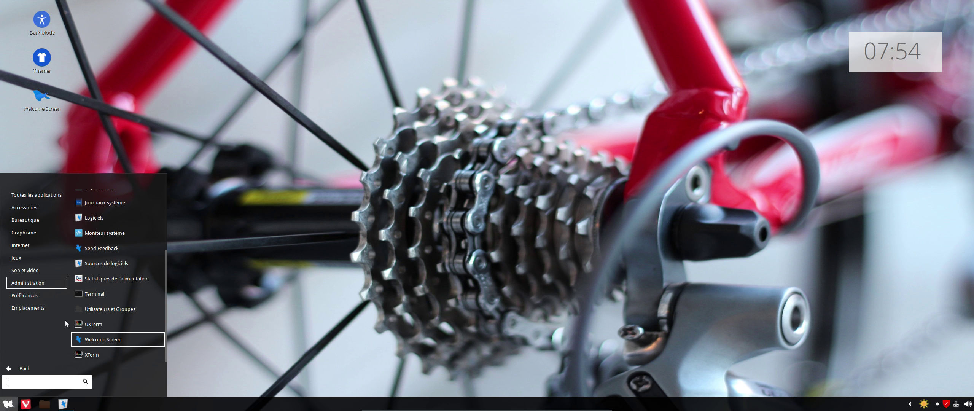
pyautogui.click(47, 297)
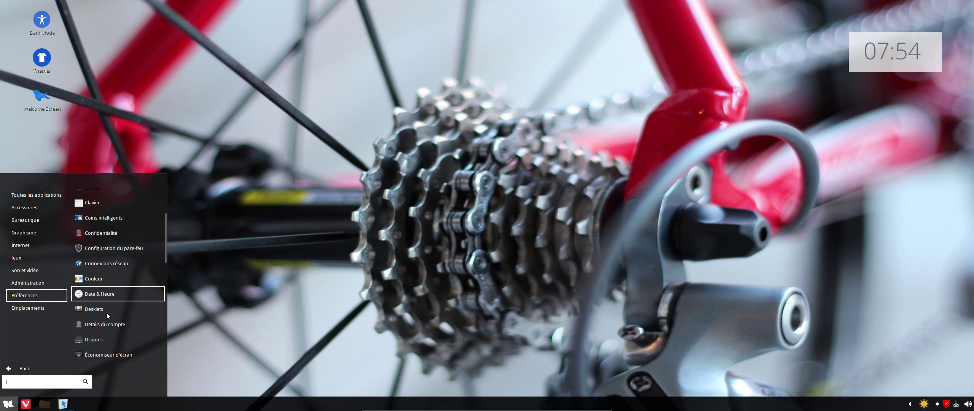
pyautogui.scroll(-2, 106, 312)
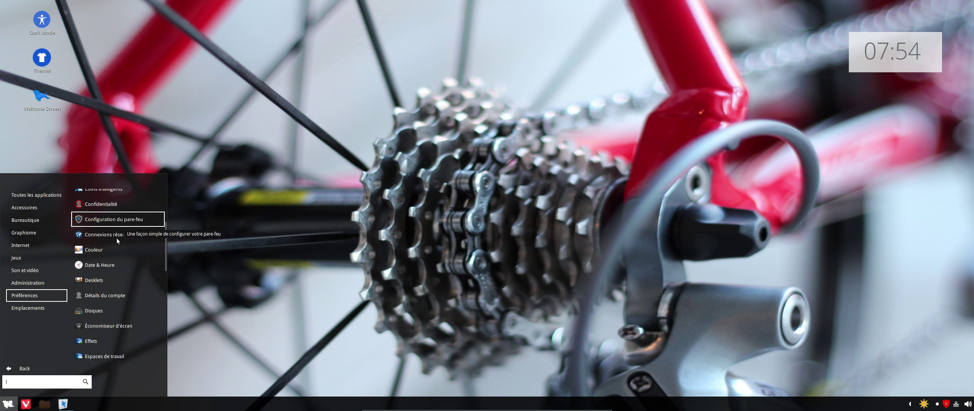
pyautogui.scroll(-3, 110, 312)
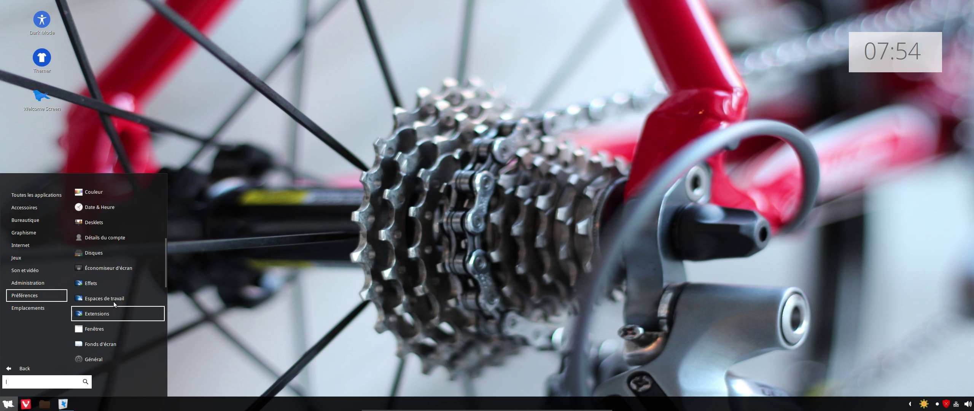
pyautogui.moveTo(30, 314)
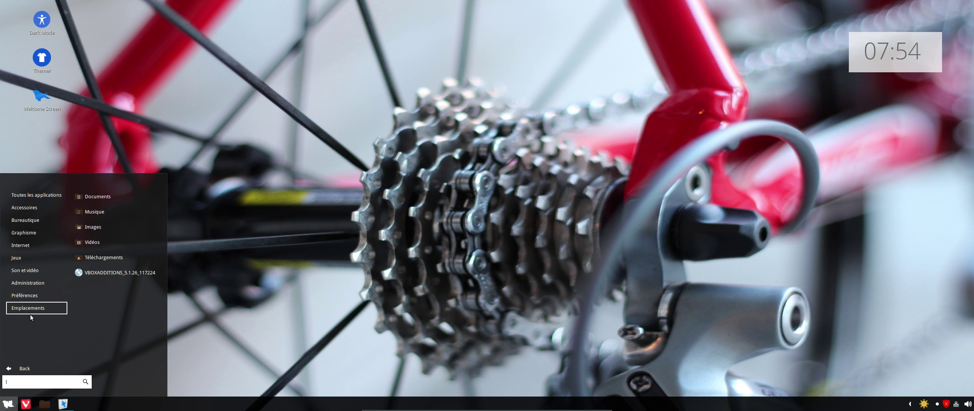
pyautogui.click(239, 257)
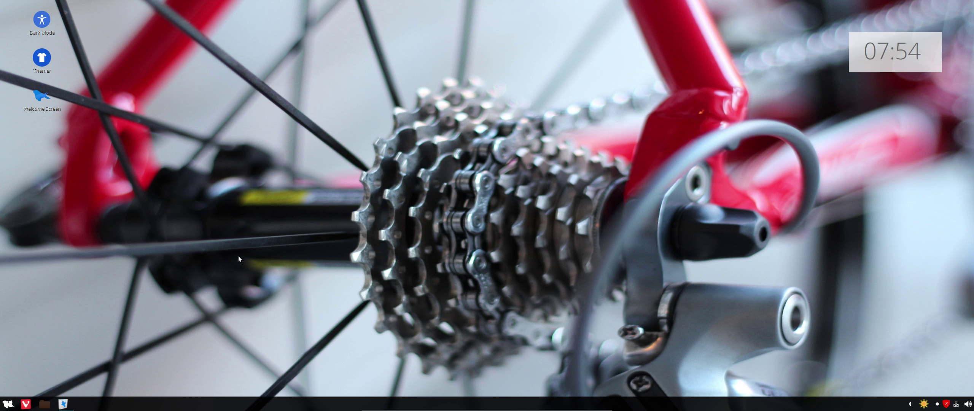
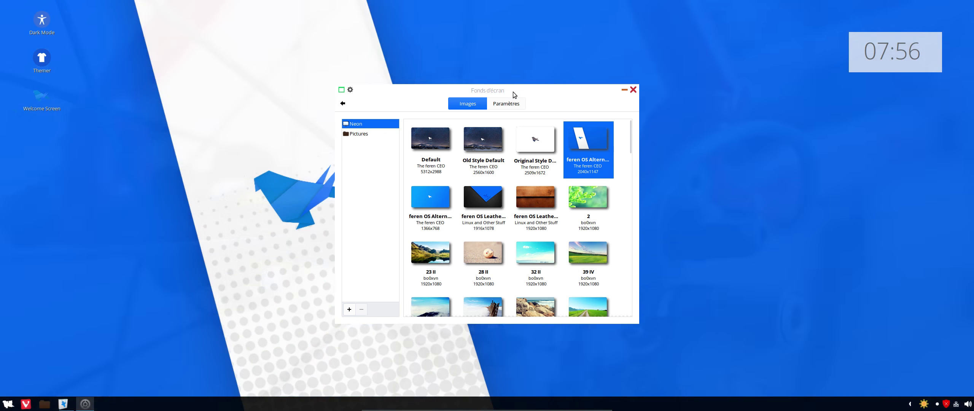
# - Try the 1366x768 blue feren OS wallpaper, view it on the cleared desktop, and apply the 1916x1078 blue and black leather one
pyautogui.moveTo(492, 96); pyautogui.dragTo(255, 137)
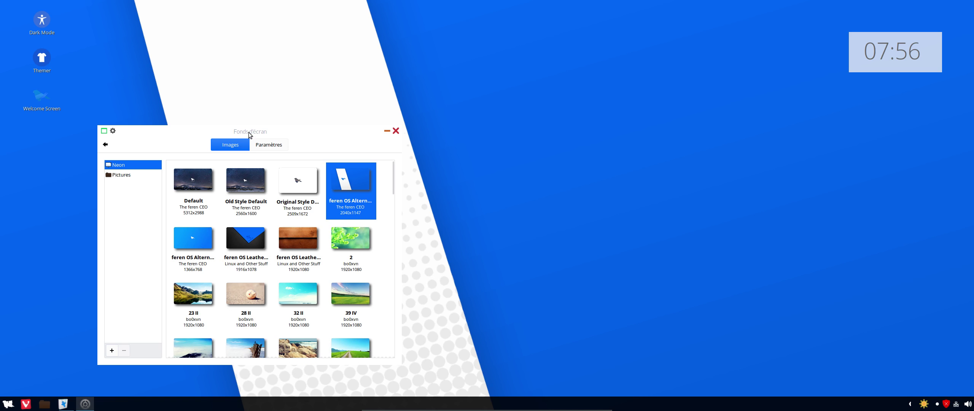
pyautogui.click(198, 248)
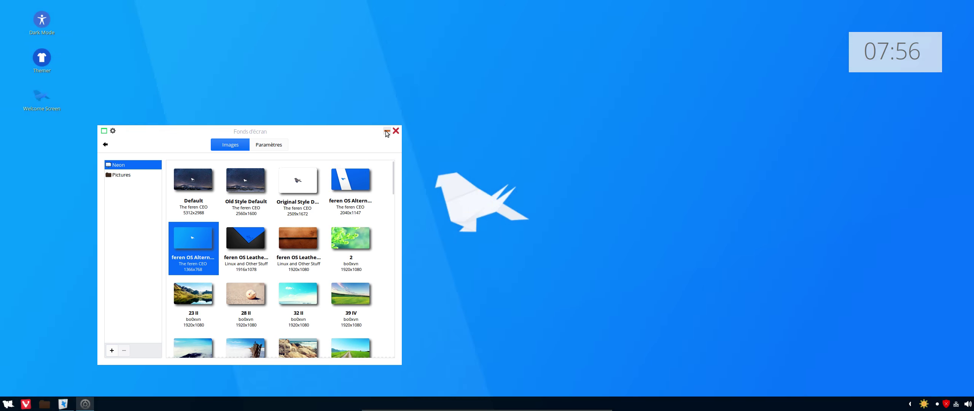
pyautogui.click(387, 131)
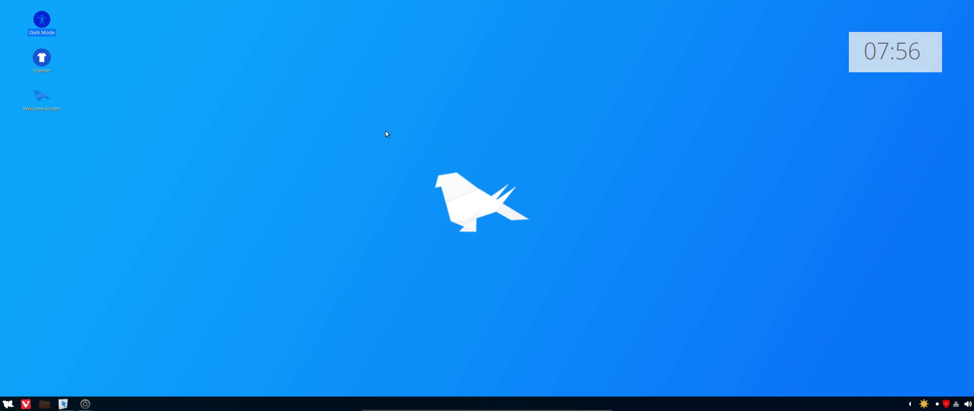
pyautogui.click(88, 403)
pyautogui.click(238, 254)
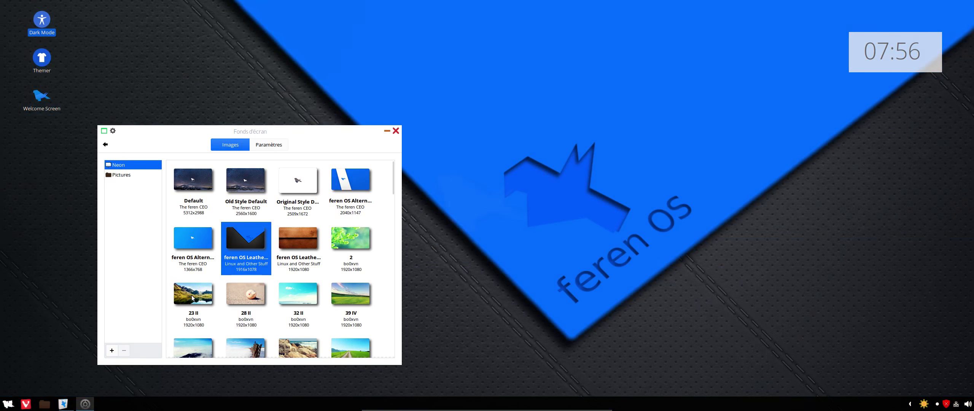
# - Look through the Neon wallpaper collection and apply the green Wallpaper 77 origami bird image near its end
pyautogui.scroll(-1, 198, 296)
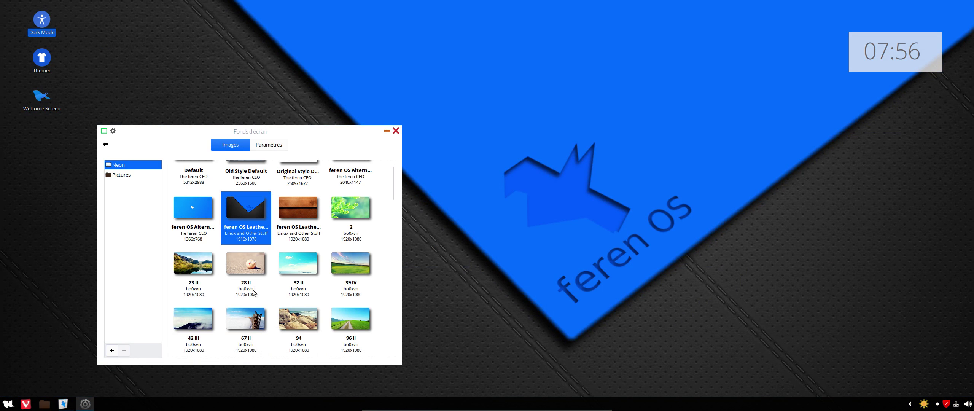
pyautogui.scroll(-6, 304, 283)
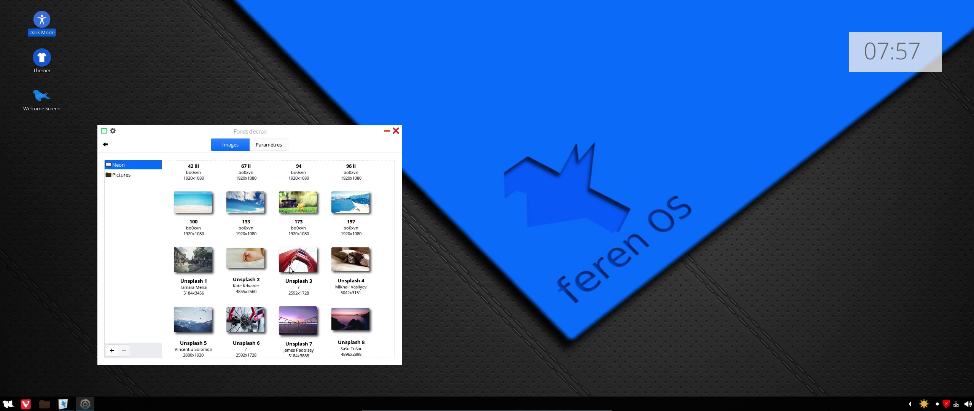
pyautogui.scroll(-5, 289, 269)
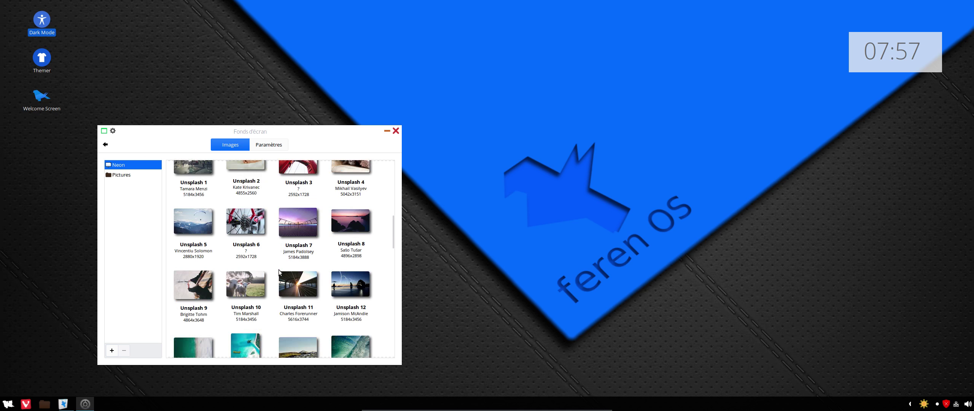
pyautogui.scroll(-2, 279, 269)
pyautogui.scroll(-5, 279, 271)
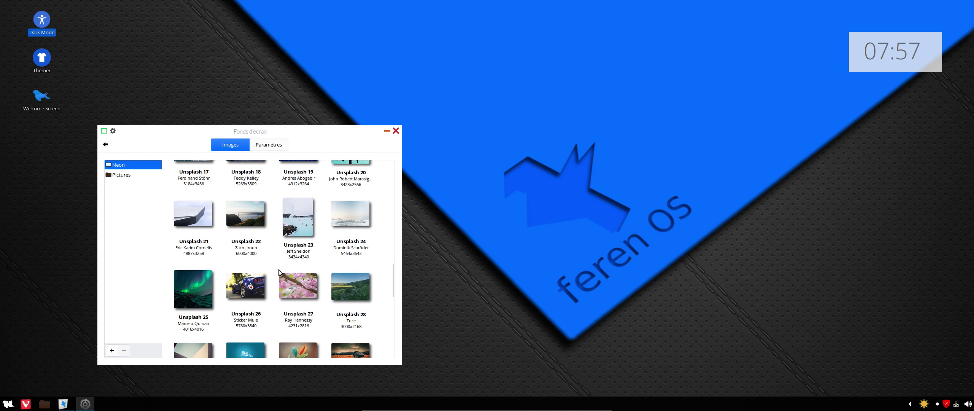
pyautogui.scroll(-15, 279, 270)
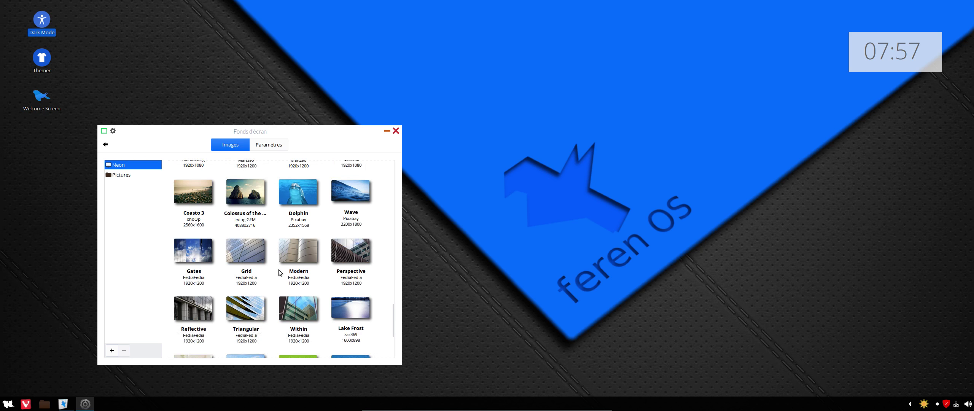
pyautogui.scroll(-4, 278, 271)
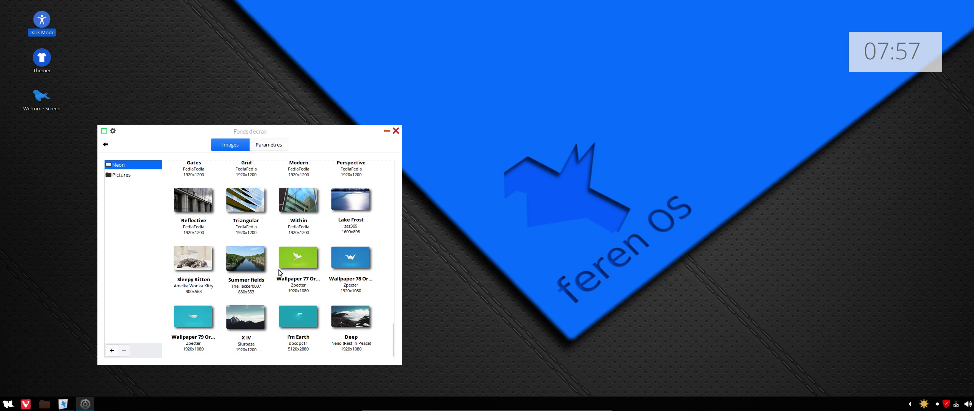
pyautogui.click(302, 251)
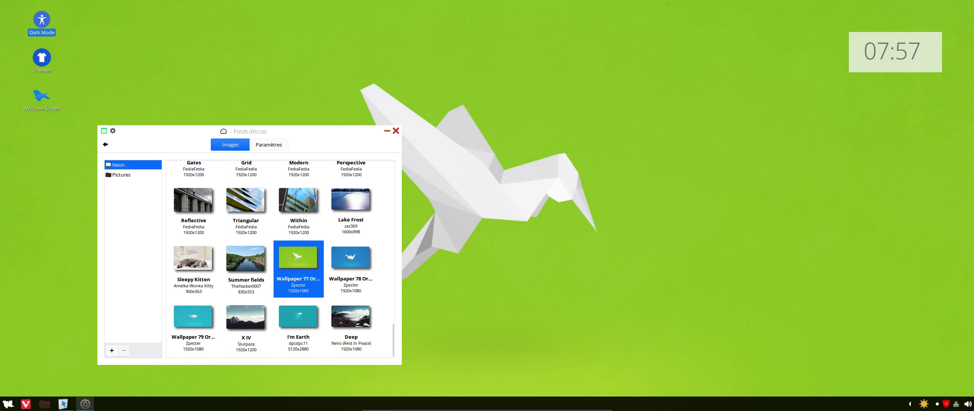
# - Move the Fonds d'écran window aside and try the X IV and Deep images as desktop background
pyautogui.moveTo(223, 131); pyautogui.dragTo(177, 131)
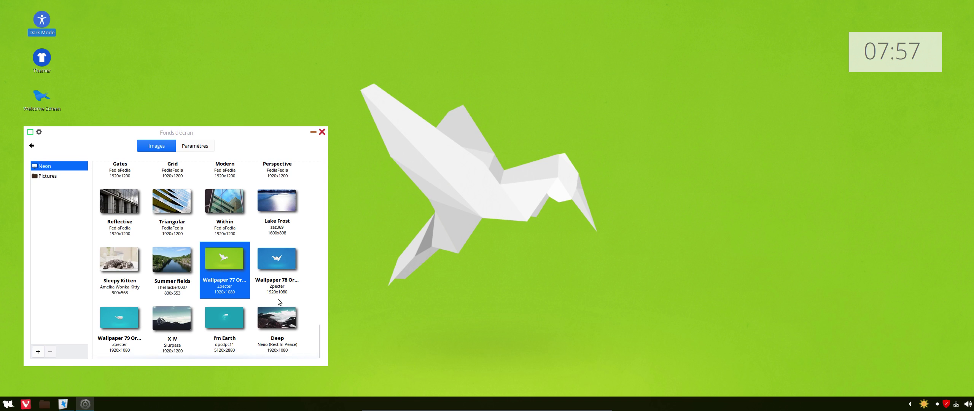
pyautogui.click(181, 319)
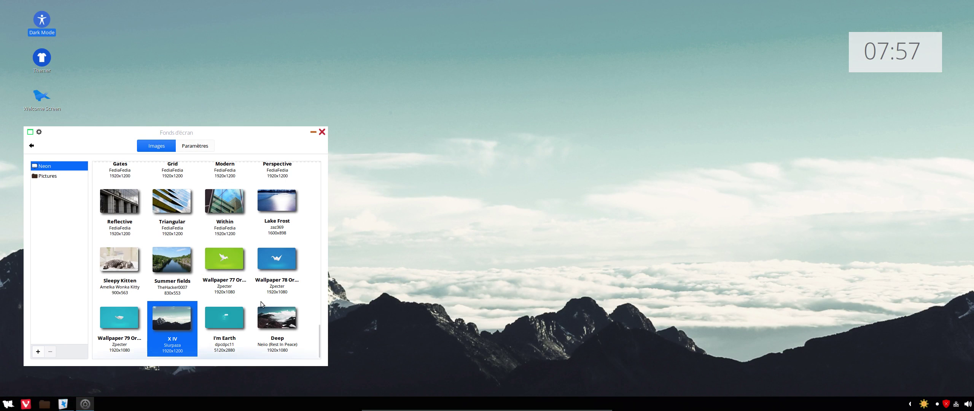
pyautogui.click(280, 317)
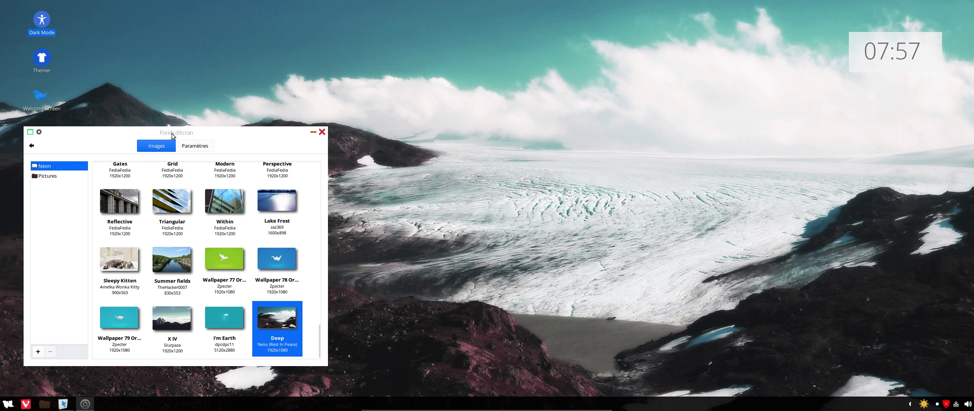
pyautogui.moveTo(172, 136)
pyautogui.mouseDown()
pyautogui.moveTo(274, 72)
pyautogui.moveTo(172, 150)
pyautogui.moveTo(166, 139)
pyautogui.mouseUp()
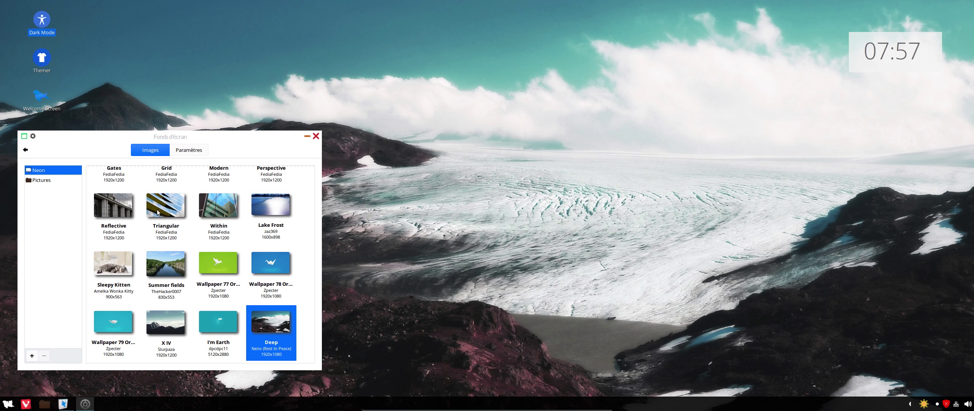
# - Change the desktop background to the Sleepy Kitten image and set the image aspect to Étiré
pyautogui.scroll(-2, 162, 249)
pyautogui.moveTo(170, 141)
pyautogui.mouseDown()
pyautogui.moveTo(187, 160)
pyautogui.moveTo(298, 151)
pyautogui.moveTo(395, 94)
pyautogui.moveTo(251, 91)
pyautogui.moveTo(209, 126)
pyautogui.moveTo(165, 127)
pyautogui.mouseUp()
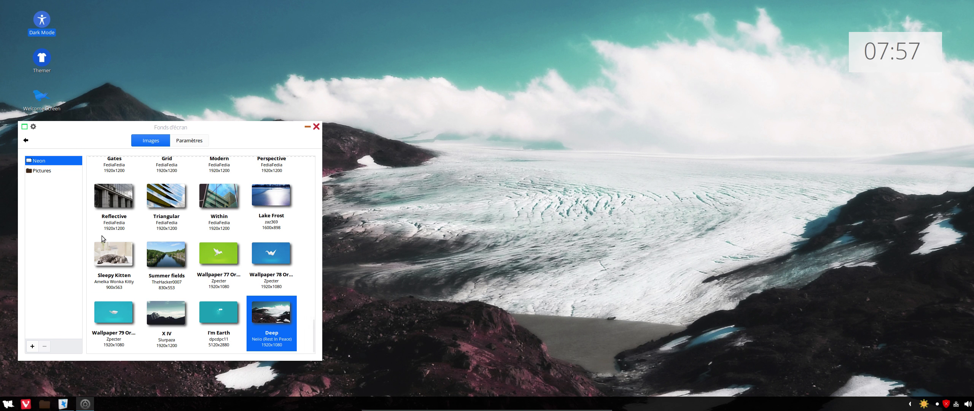
pyautogui.click(136, 257)
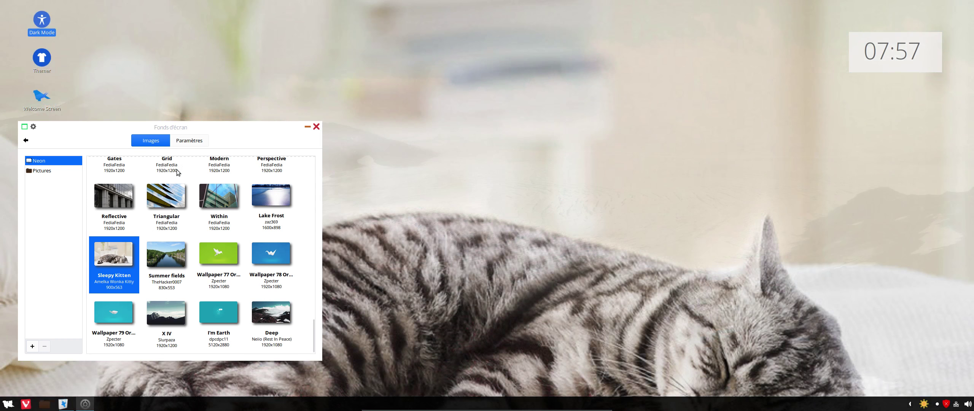
pyautogui.click(200, 143)
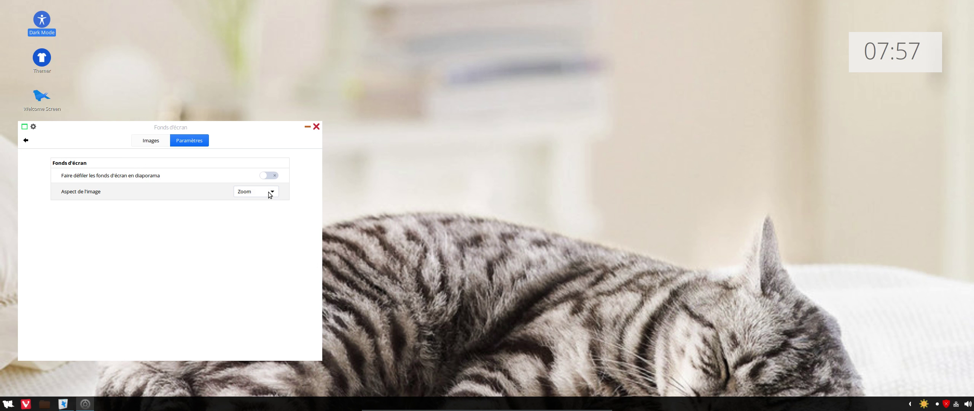
pyautogui.click(260, 192)
pyautogui.click(259, 183)
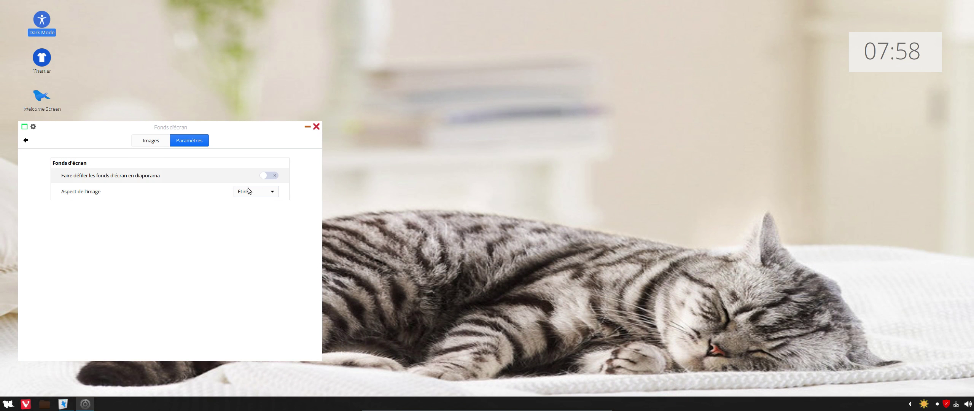
# - Return to the Paramètres système overview, examine its Apparence, Préférences and Matériel modules, and reopen Fonds d'écran
pyautogui.click(26, 140)
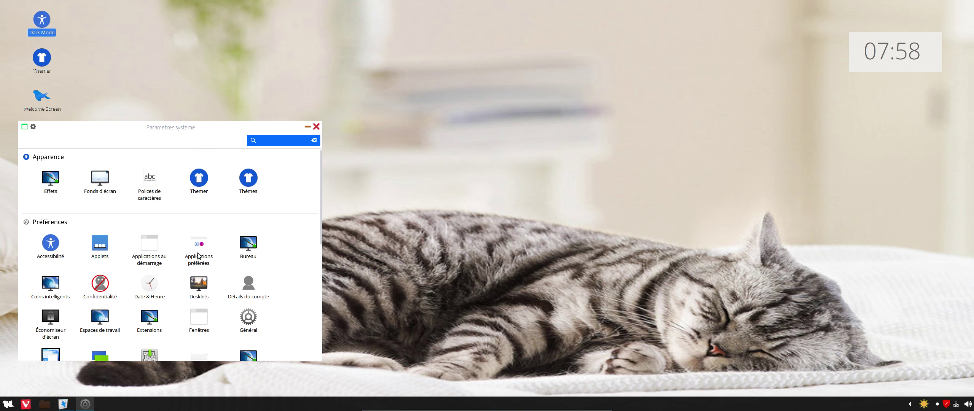
pyautogui.scroll(-1, 197, 257)
pyautogui.scroll(-6, 191, 262)
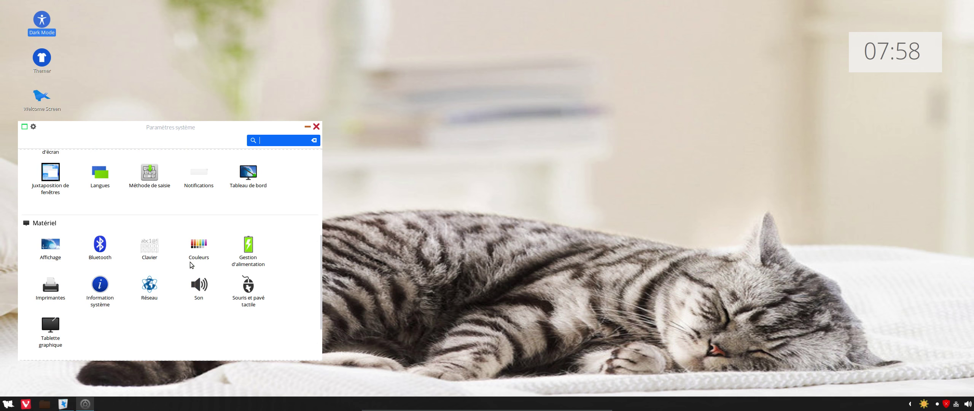
pyautogui.scroll(2, 192, 265)
pyautogui.scroll(2, 191, 265)
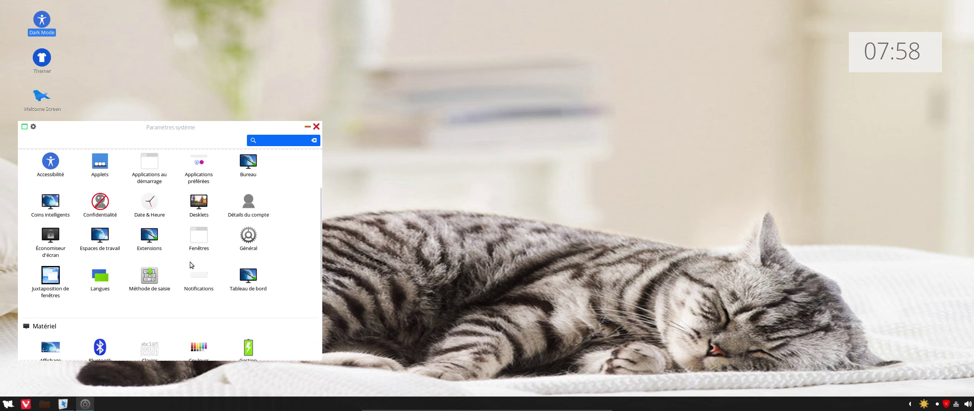
pyautogui.scroll(3, 191, 265)
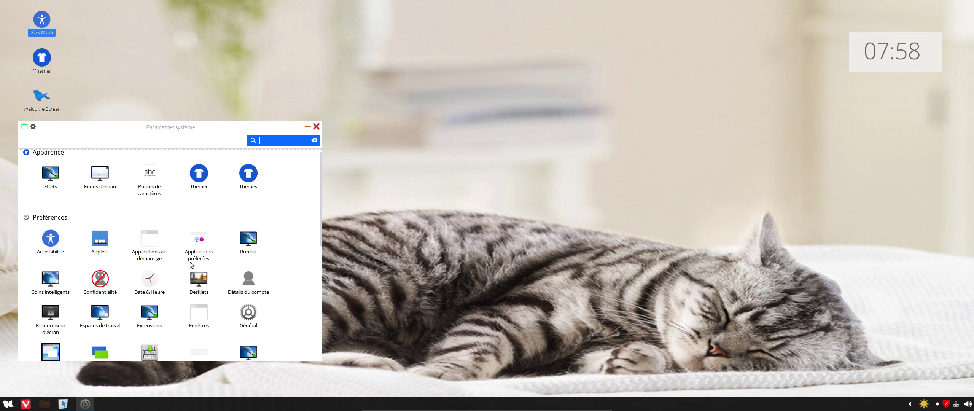
pyautogui.scroll(1, 191, 265)
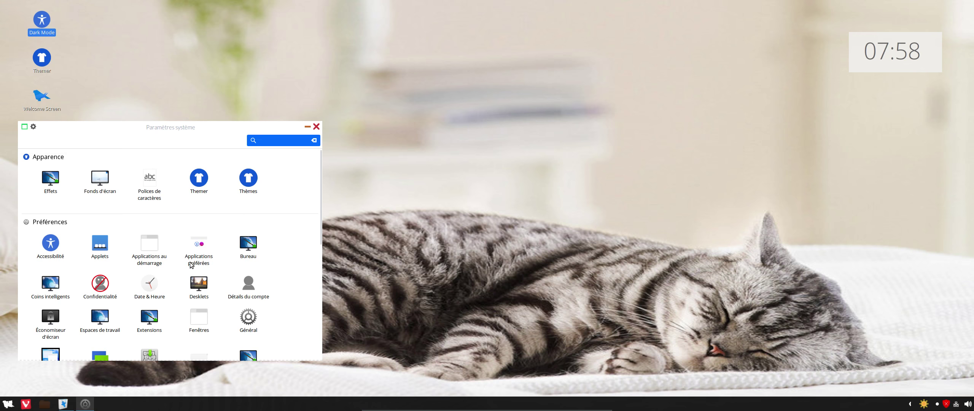
pyautogui.click(101, 187)
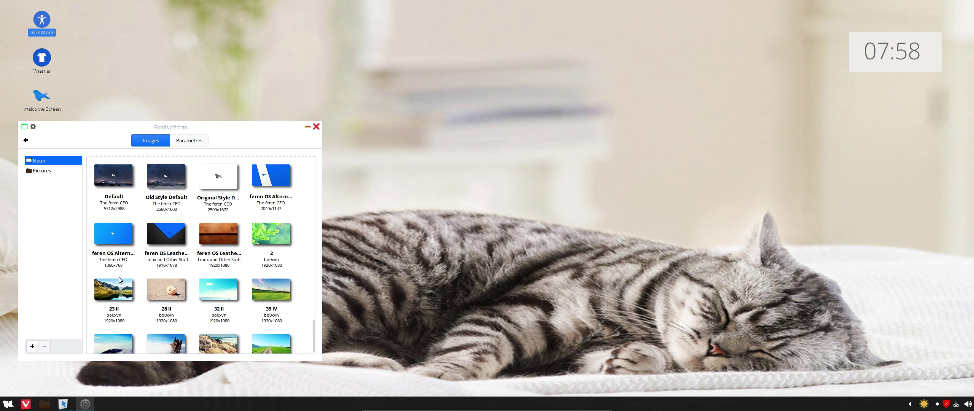
# - Apply the 23 II mountain lake image as the desktop background and close the Fonds d'écran window
pyautogui.click(133, 290)
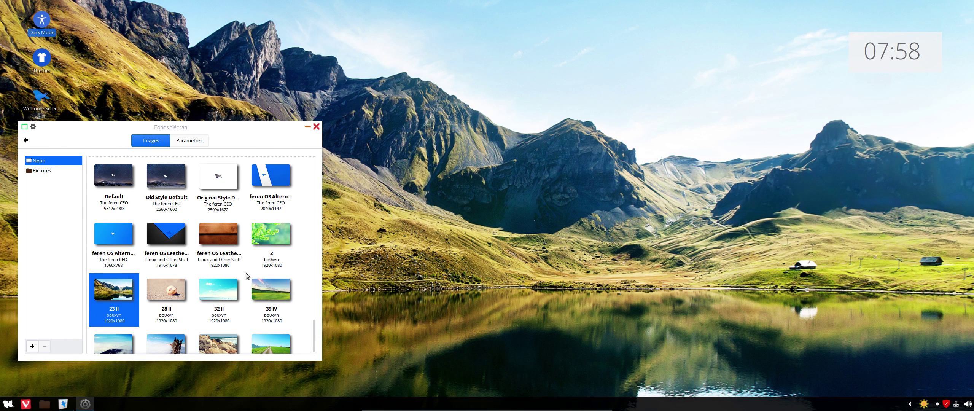
pyautogui.click(316, 128)
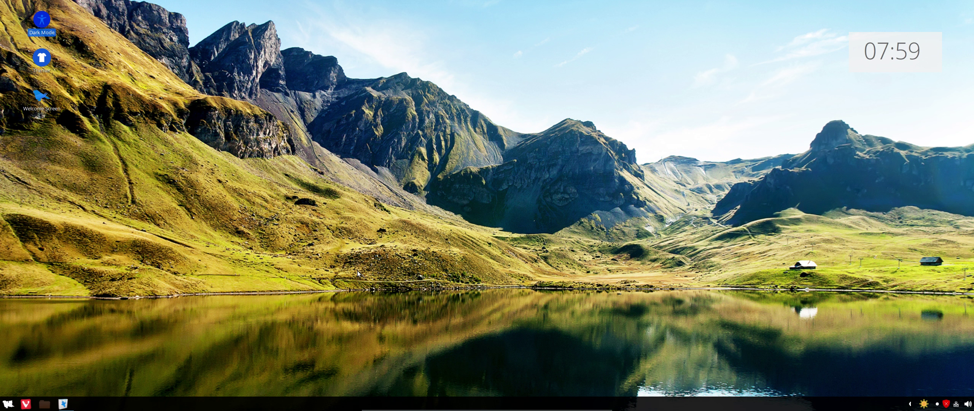
# - Leave the virtual machine's full-screen mode and close the Feren OS machine with the Éteindre la machine option
pyautogui.press('Control_R+f')
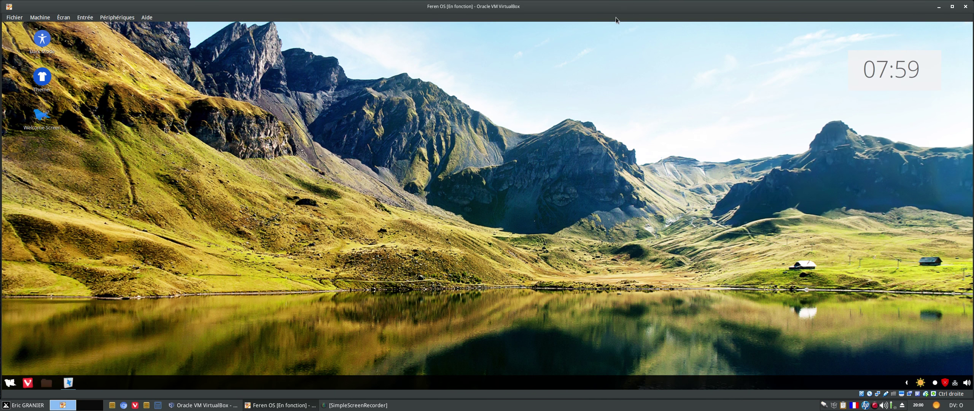
pyautogui.moveTo(620, 7); pyautogui.dragTo(618, 53)
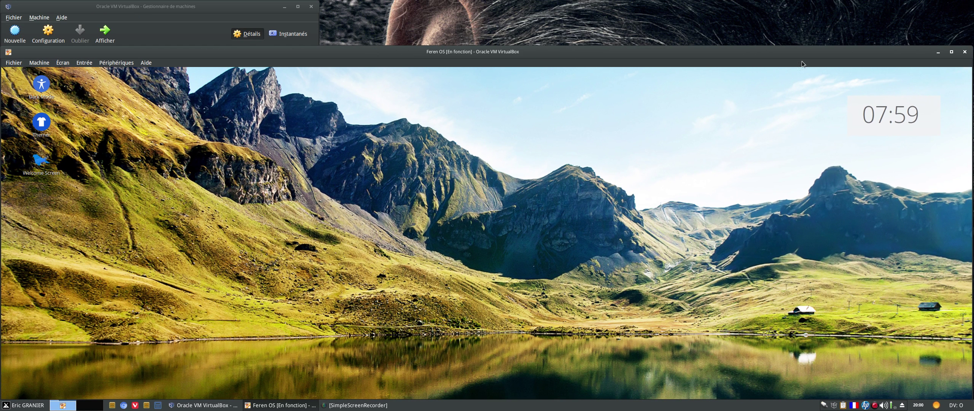
pyautogui.click(951, 52)
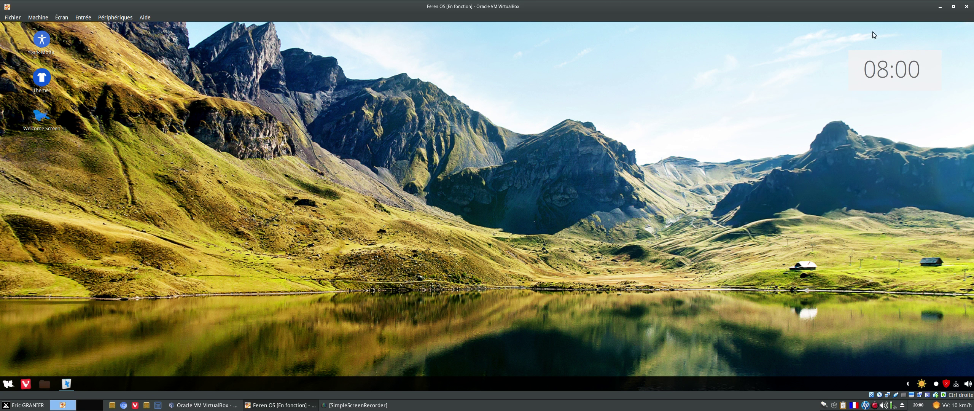
pyautogui.click(966, 7)
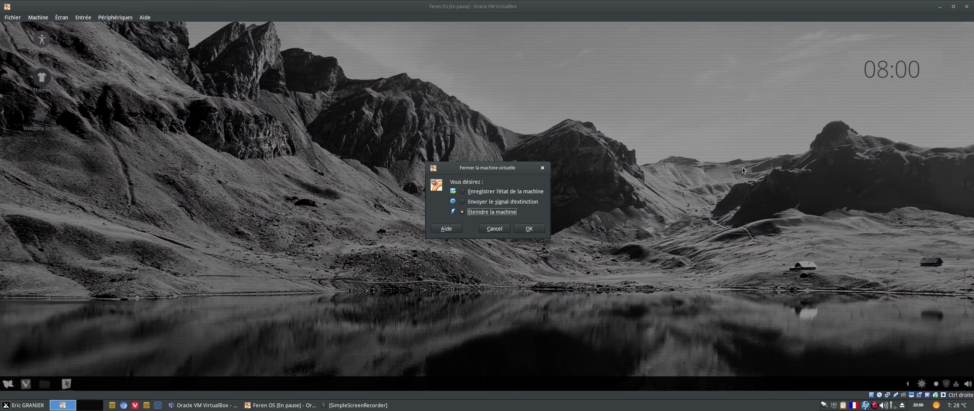
pyautogui.click(532, 229)
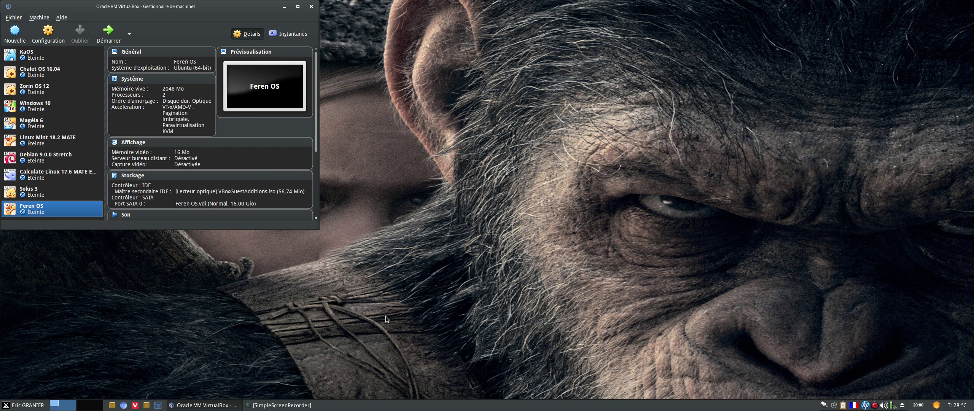